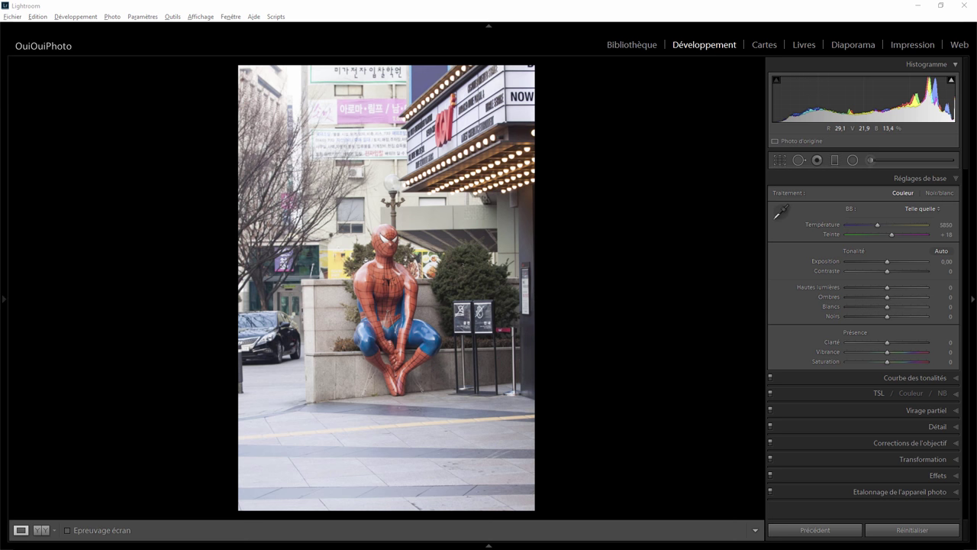
Zoom to full size on the statue and the two signboards to inspect details.
left_click(396, 290)
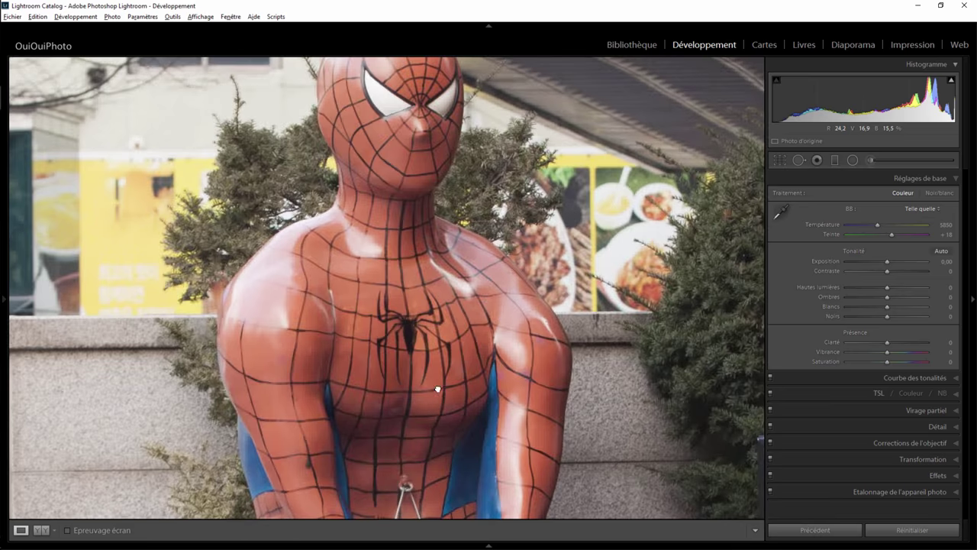
left_click_drag(435, 388, 415, 266)
left_click(413, 265)
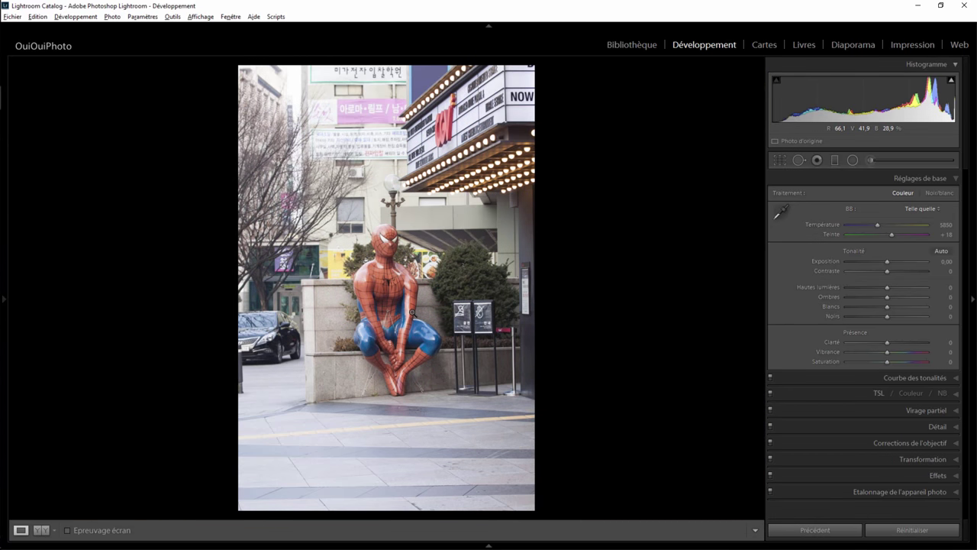
left_click(482, 319)
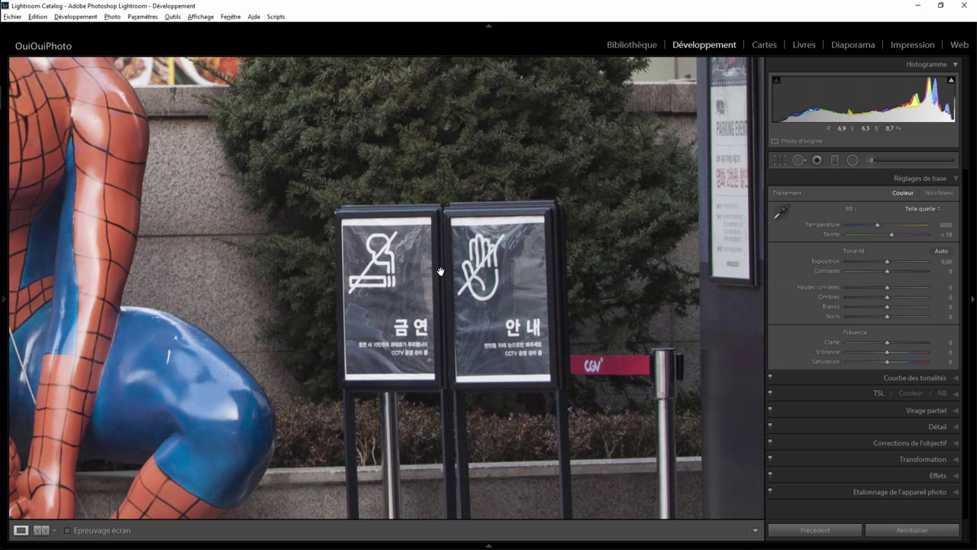
left_click(395, 290)
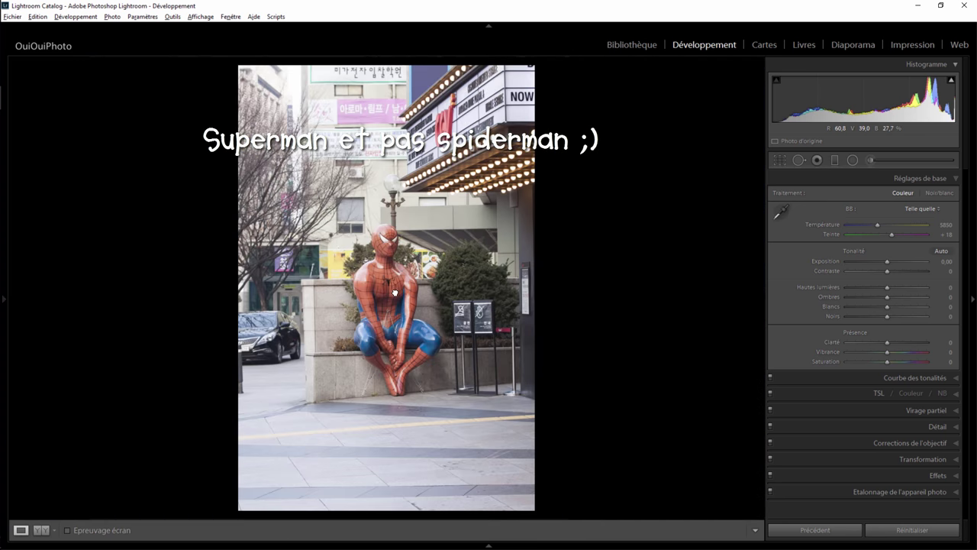
Crop to a tighter vertical frame centred on the statue and apply it.
left_click(779, 160)
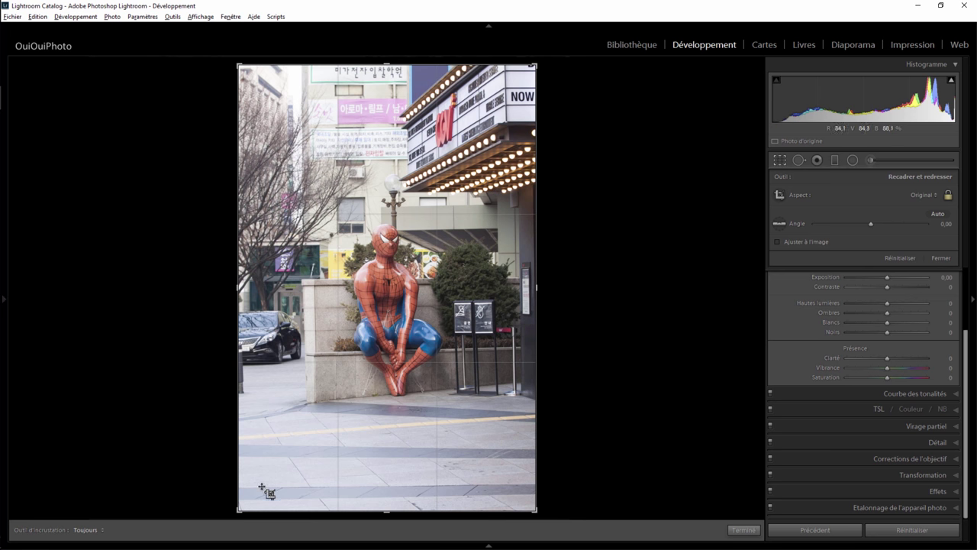
mouse_move(239, 510)
left_mouse_down()
mouse_move(265, 487)
mouse_move(265, 468)
left_mouse_up()
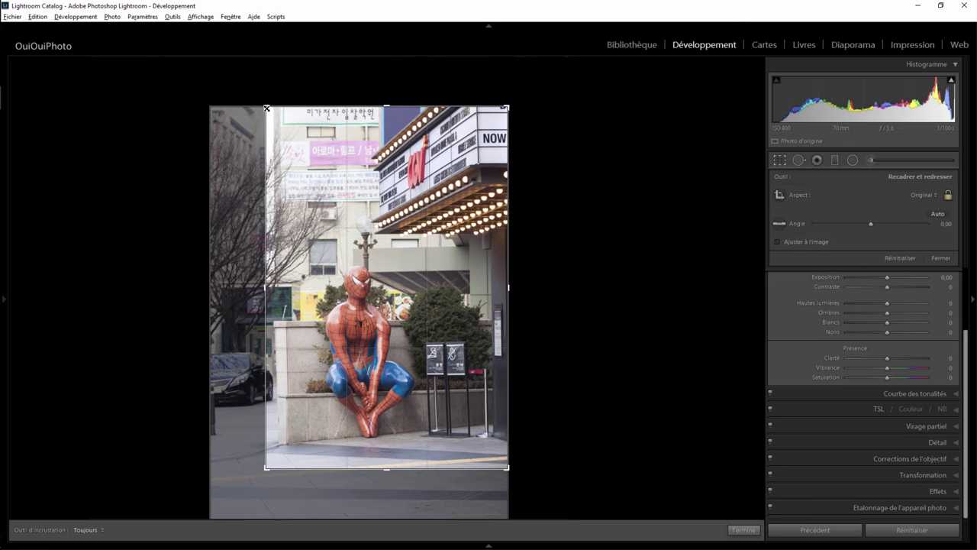
left_click_drag(269, 101, 284, 136)
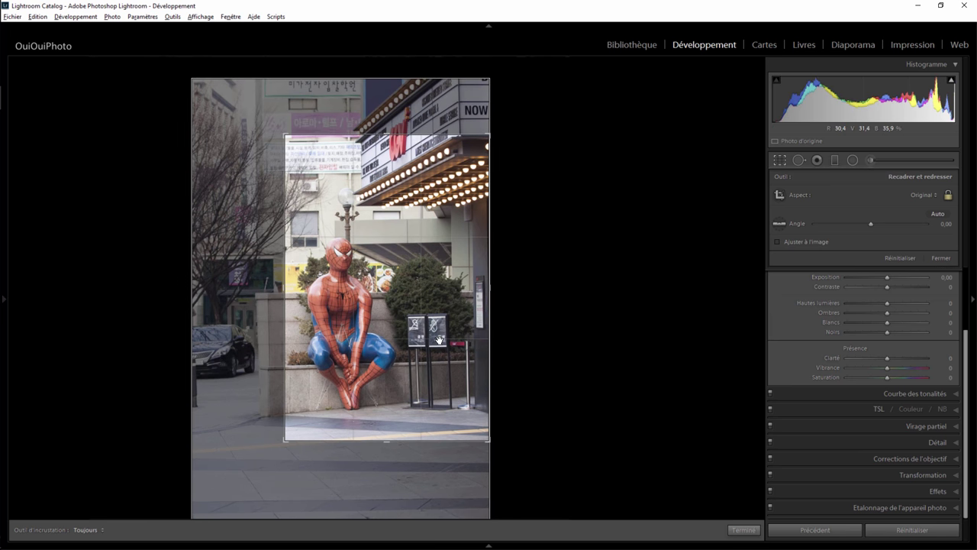
mouse_move(364, 288)
left_mouse_down()
mouse_move(445, 338)
mouse_move(448, 330)
left_mouse_up()
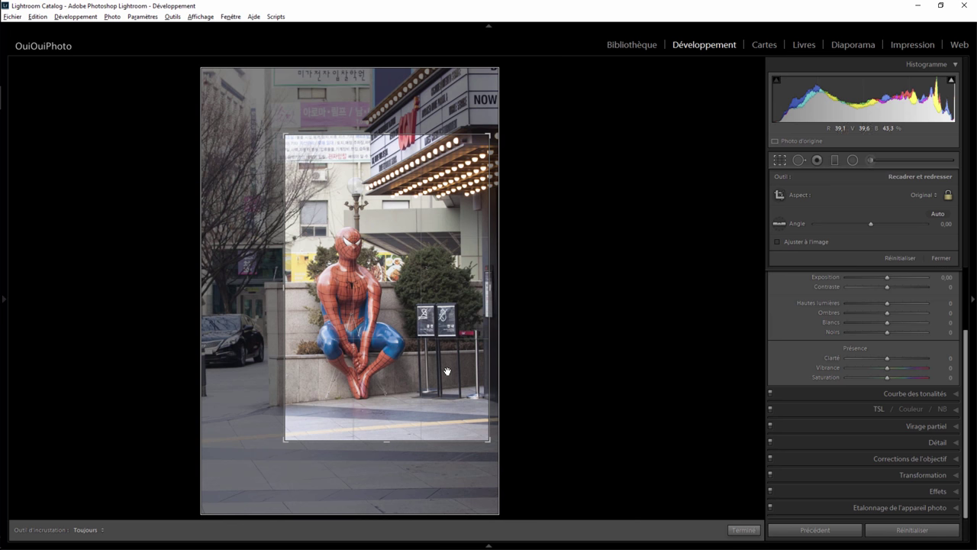
key("Return")
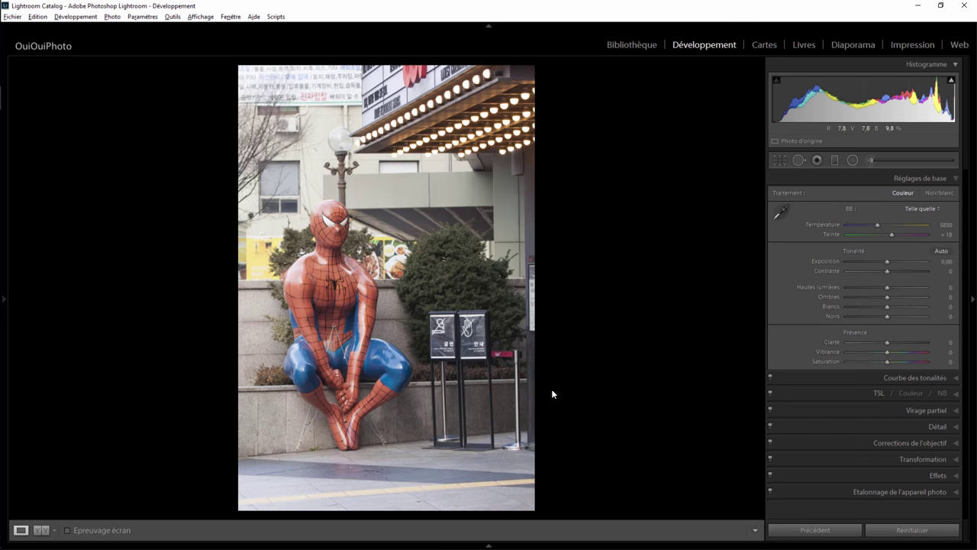
Set the Transformation panel's Vertical perspective slider to -10 to straighten building lines.
left_click(959, 461)
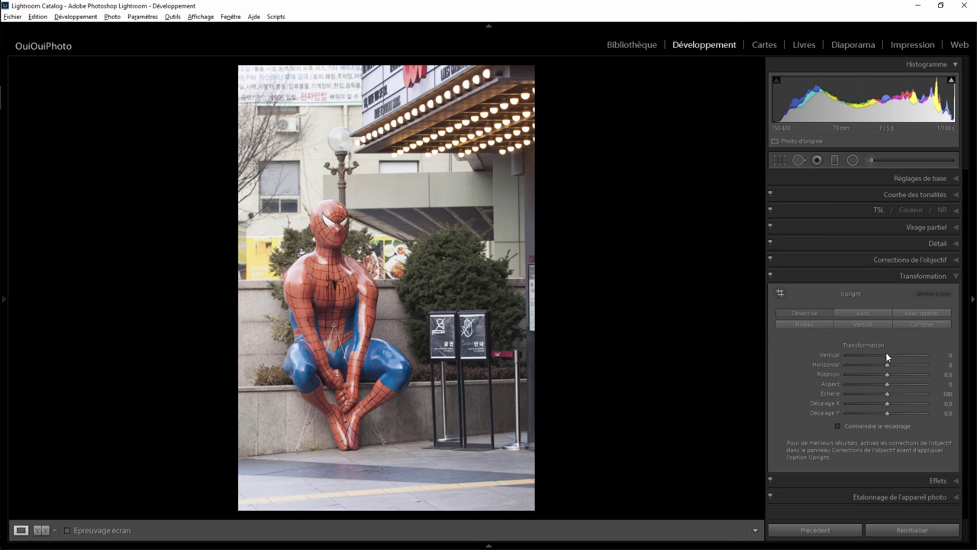
left_click_drag(888, 354, 882, 354)
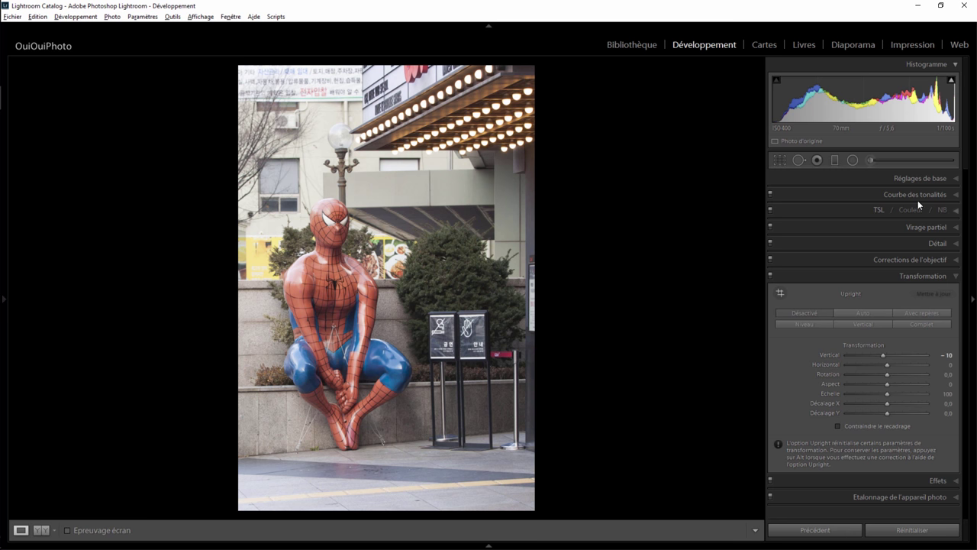
left_click(953, 180)
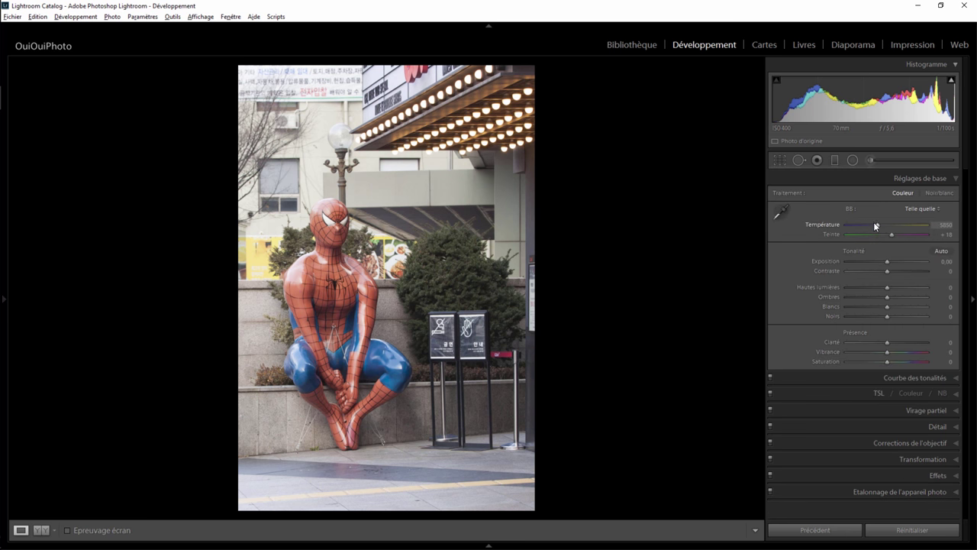
Set temperature 6268, exposure -0.73, shadows +41, saturation +15, and pull the crop's top-right corner inward.
left_click_drag(878, 224, 882, 225)
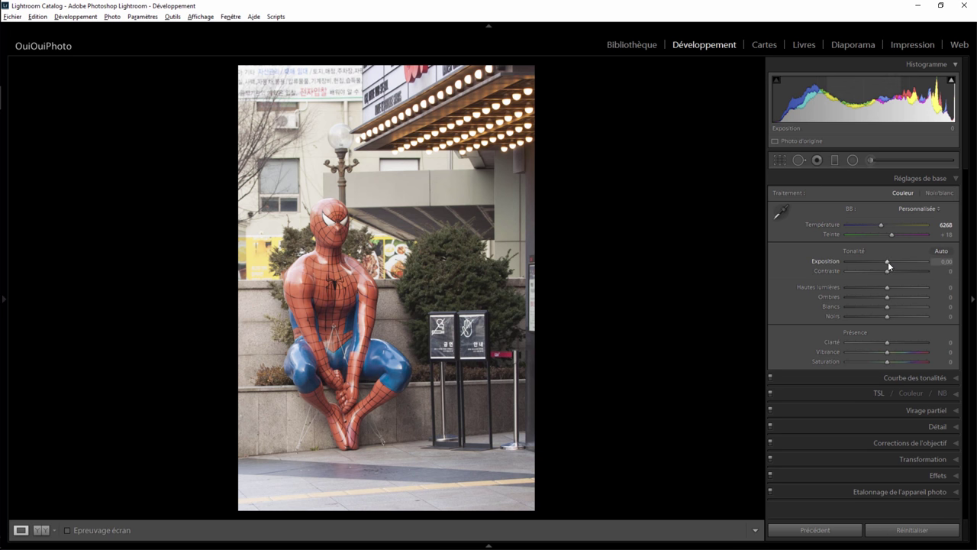
left_click_drag(887, 262, 884, 261)
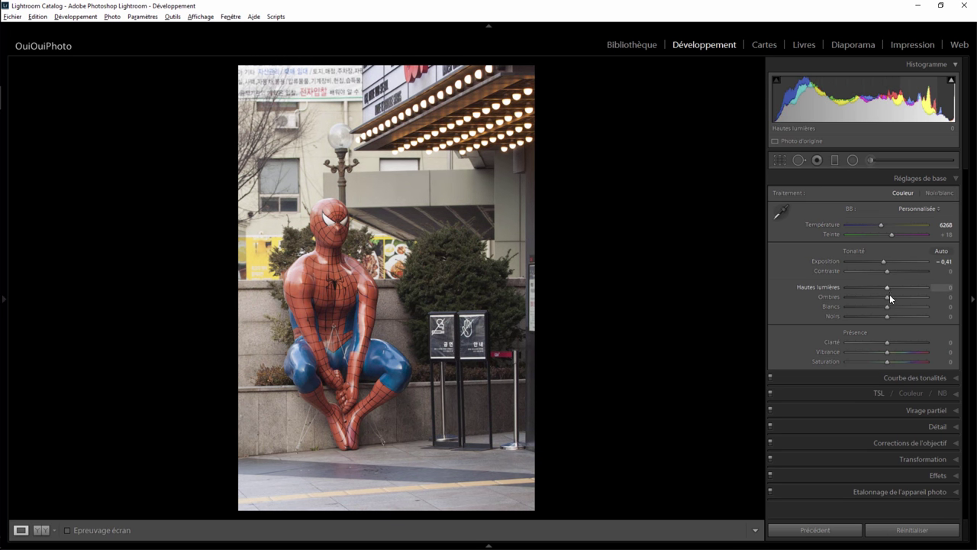
left_click_drag(890, 296, 901, 295)
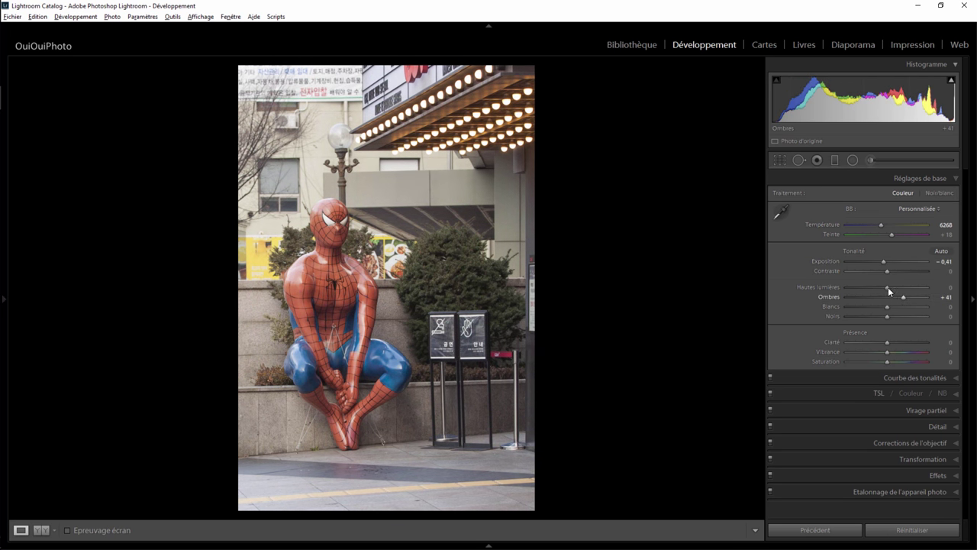
left_click_drag(882, 260, 880, 261)
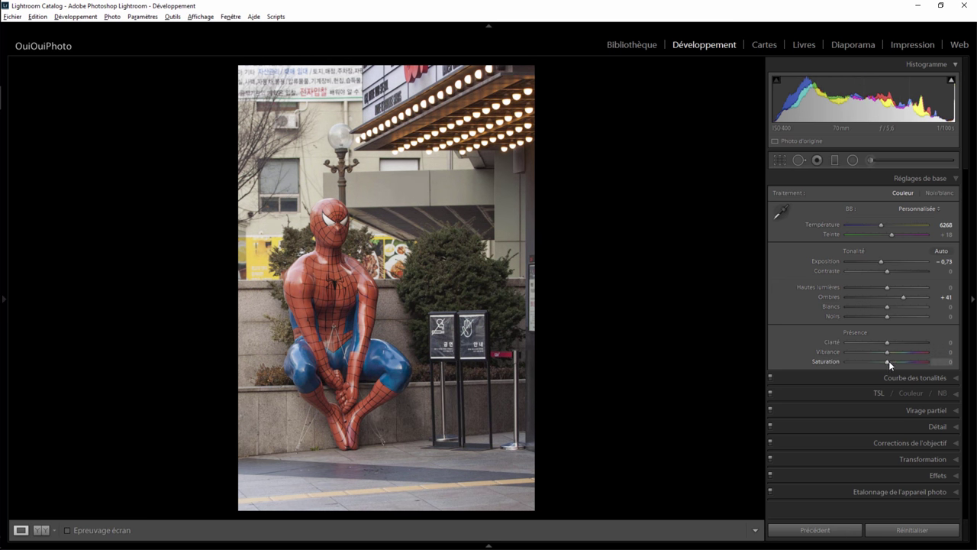
left_click_drag(887, 361, 893, 361)
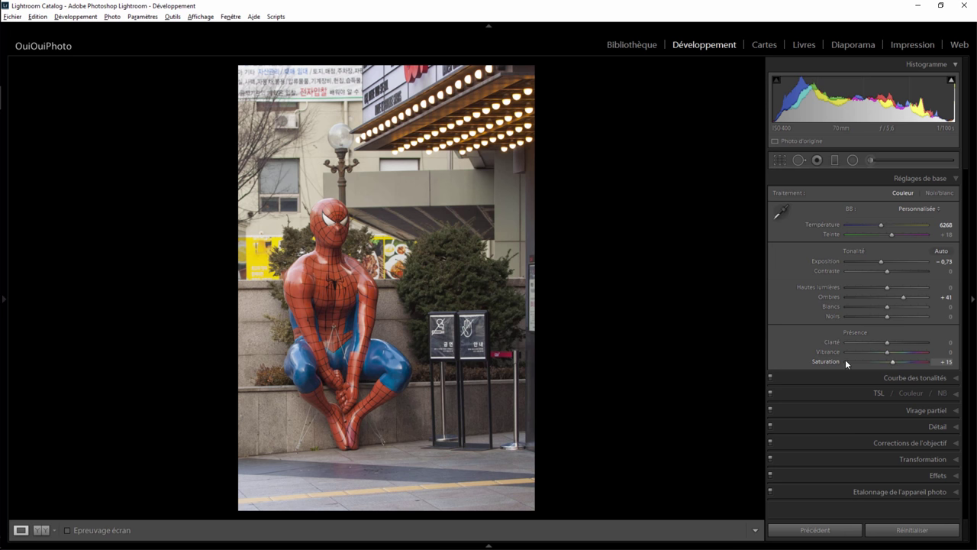
left_click(780, 160)
left_click_drag(488, 135, 487, 141)
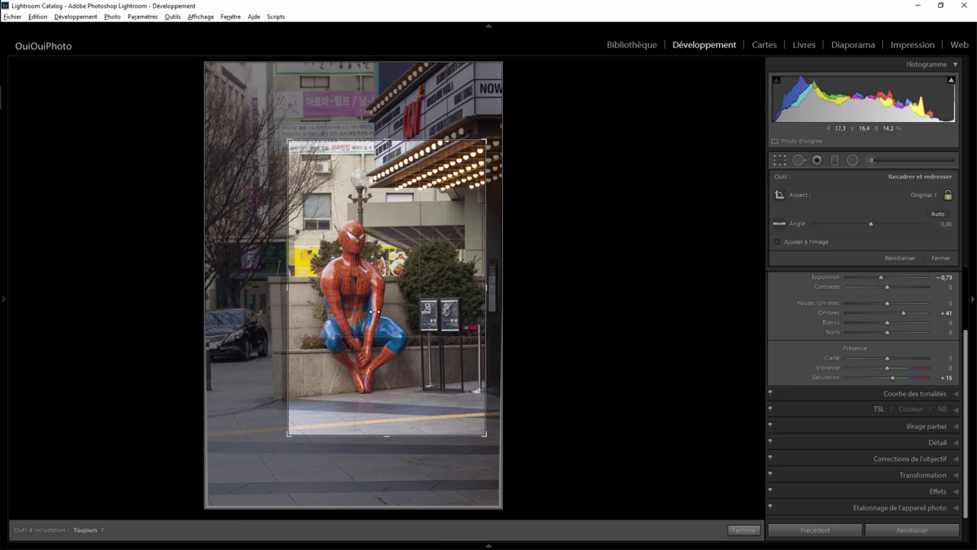
Apply the reworked crop and set Clarity to +16.
left_click(745, 529)
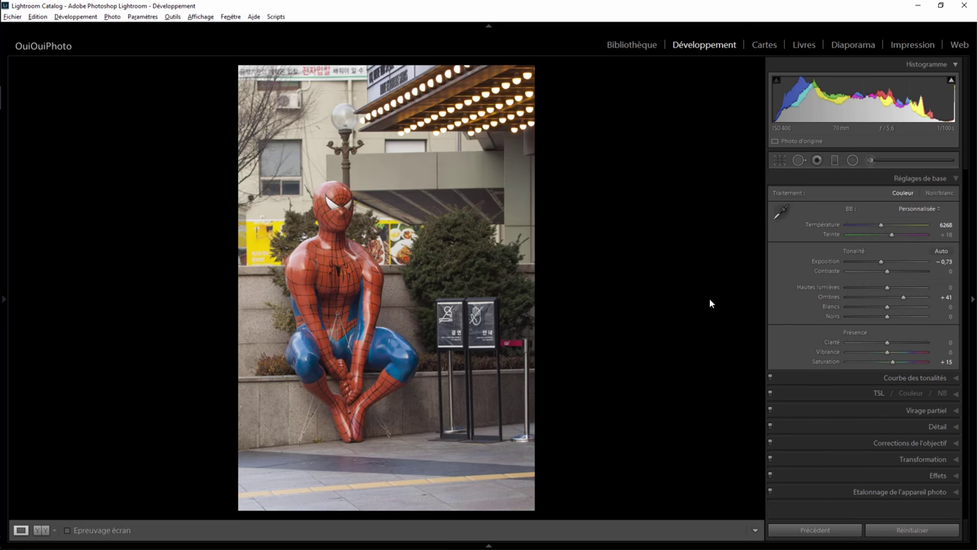
left_click_drag(888, 342, 893, 340)
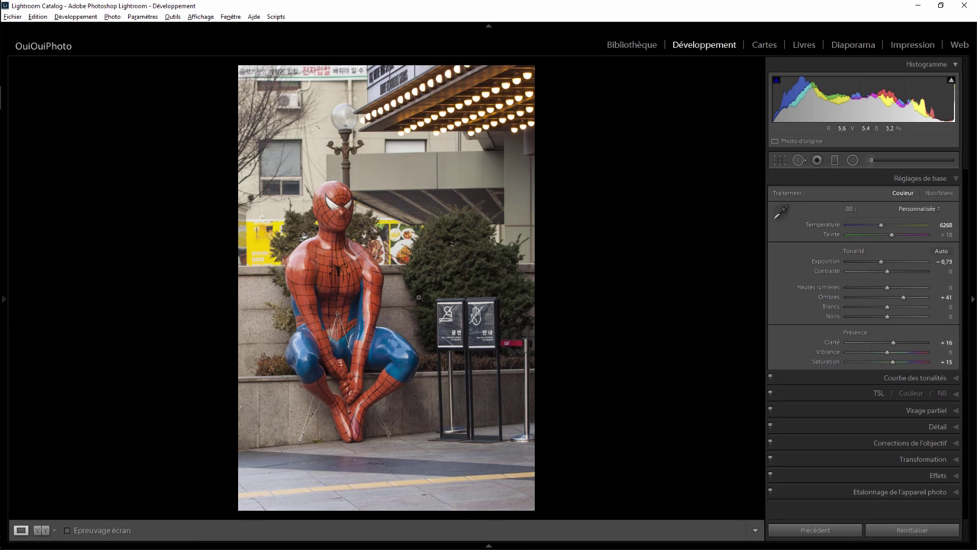
left_click(332, 204)
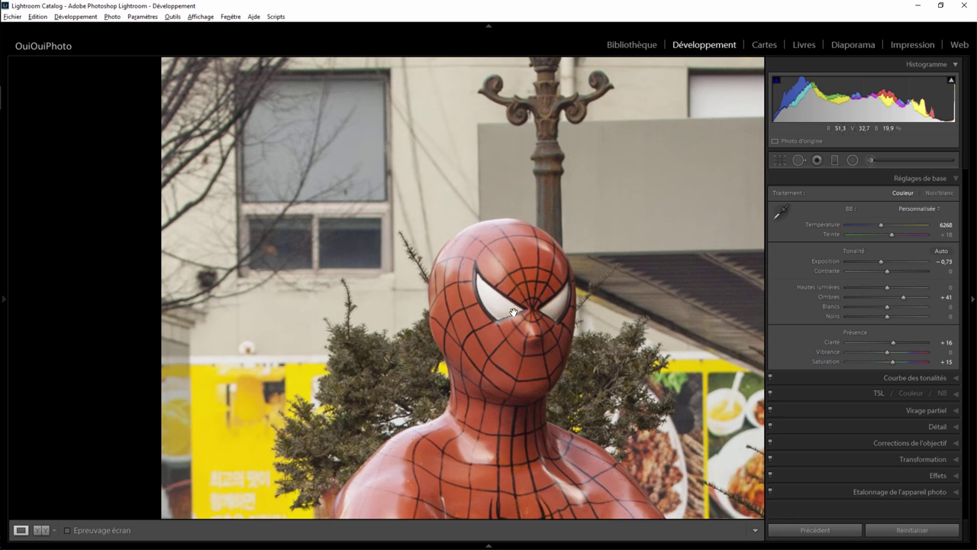
left_click(530, 340)
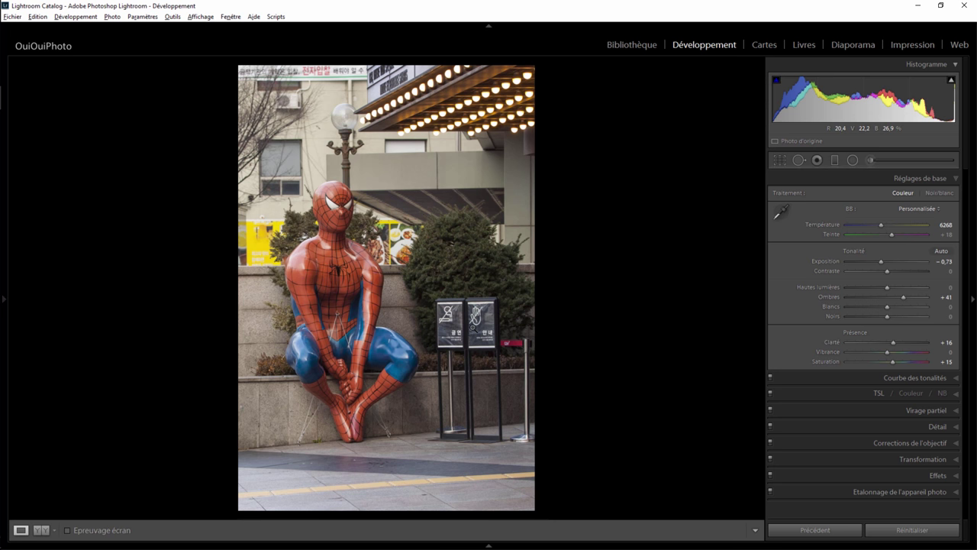
Open the photo in Photoshop for editing and zoom in to 200% on the two sign panels.
right_click(424, 269)
mouse_move(489, 342)
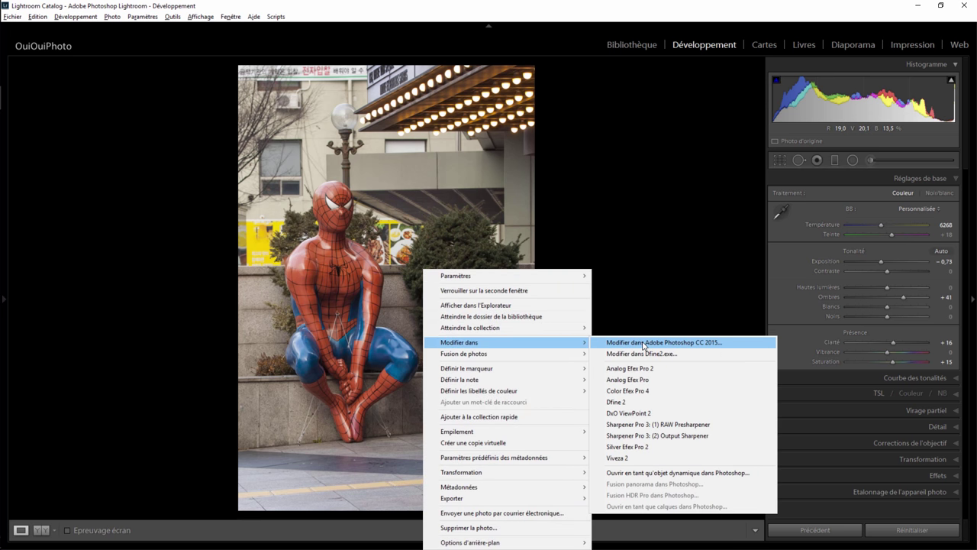
left_click(643, 343)
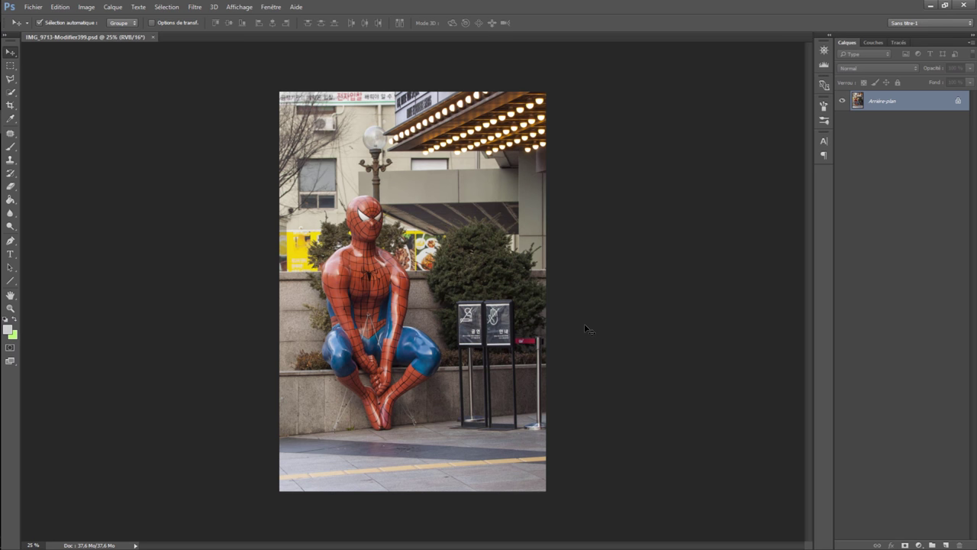
key("ctrl+plus")
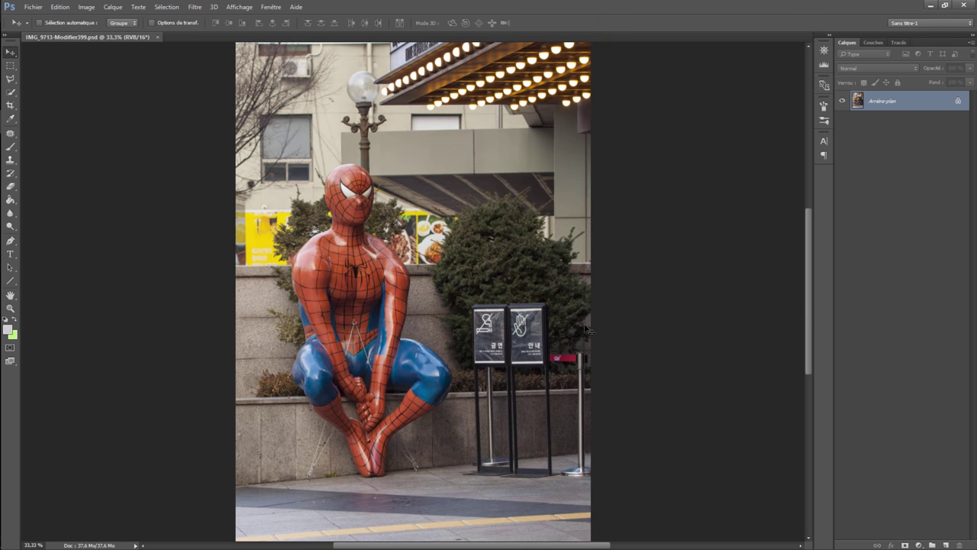
key("ctrl+plus")
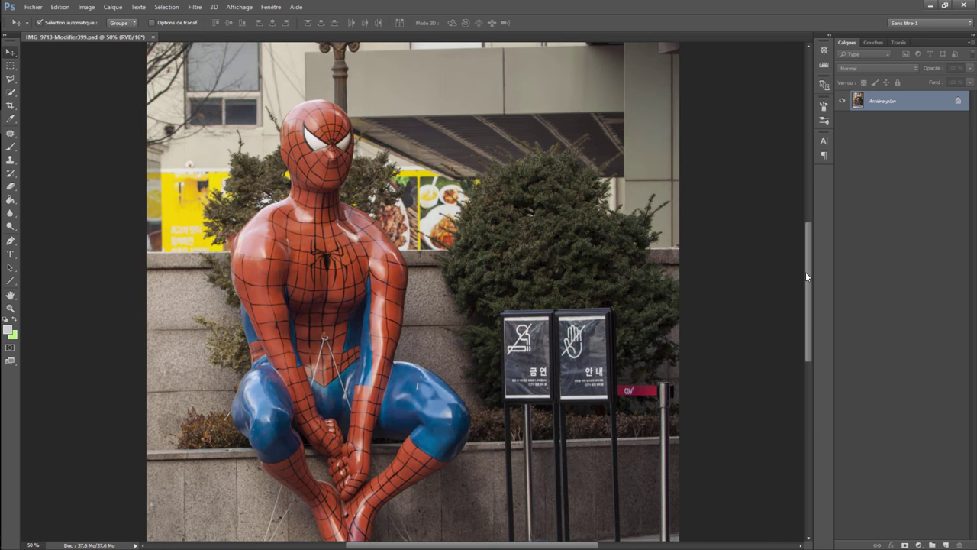
left_click_drag(805, 272, 798, 296)
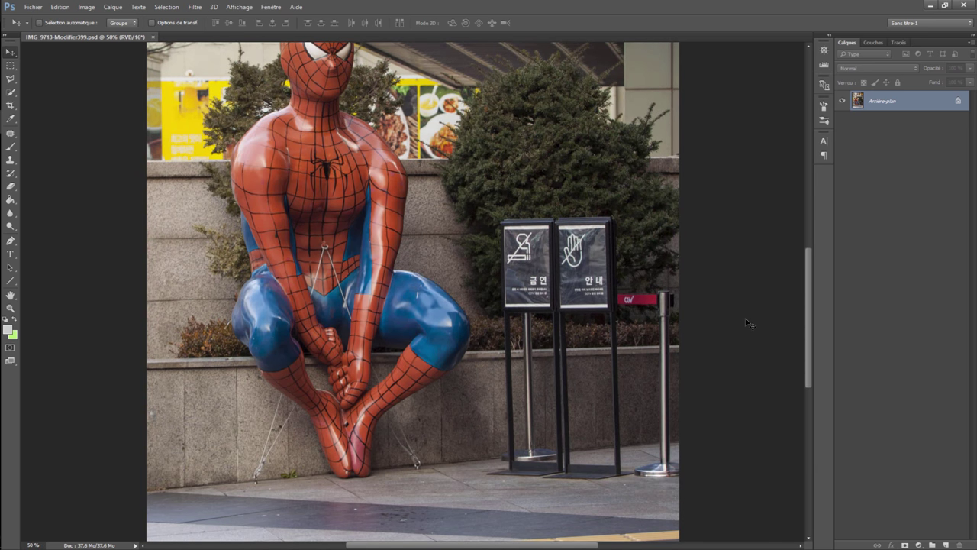
key("ctrl+plus")
key("ctrl+plus")
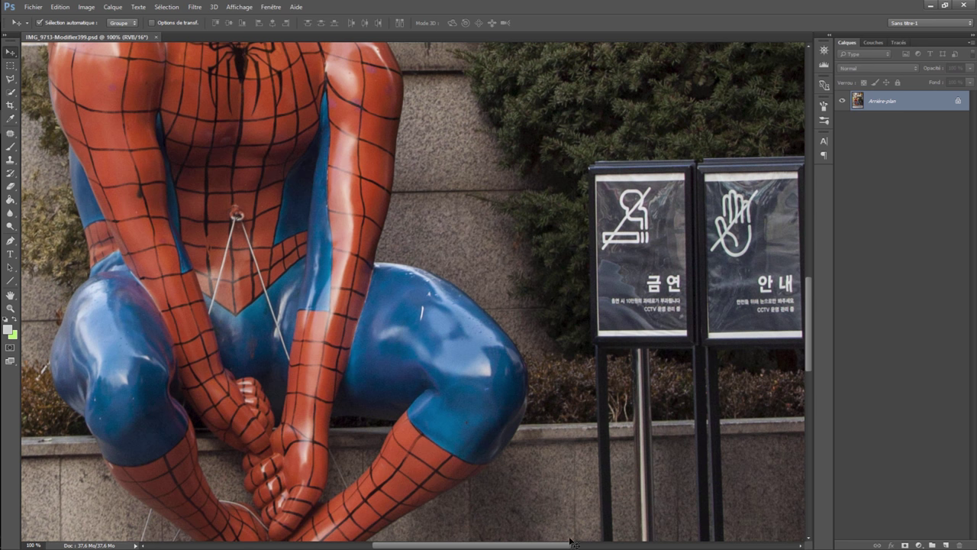
left_click_drag(547, 547, 601, 452)
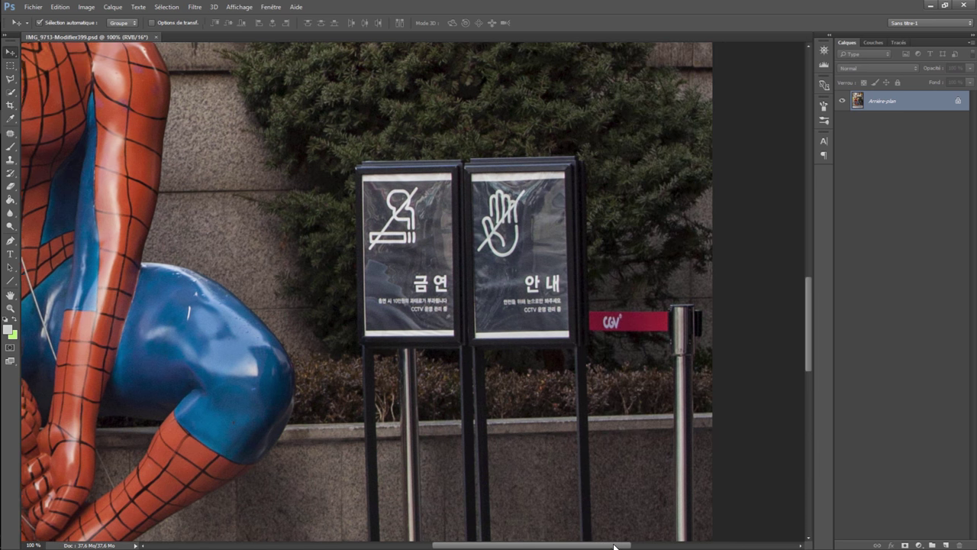
key("ctrl+plus")
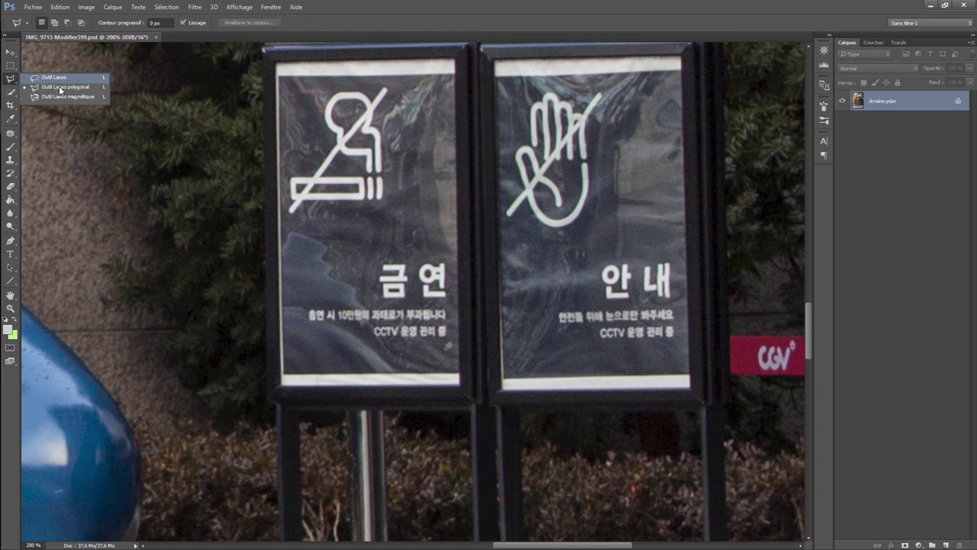
Outline the hand icon on the right sign with a Polygonal Lasso selection.
left_click_drag(11, 80, 59, 91)
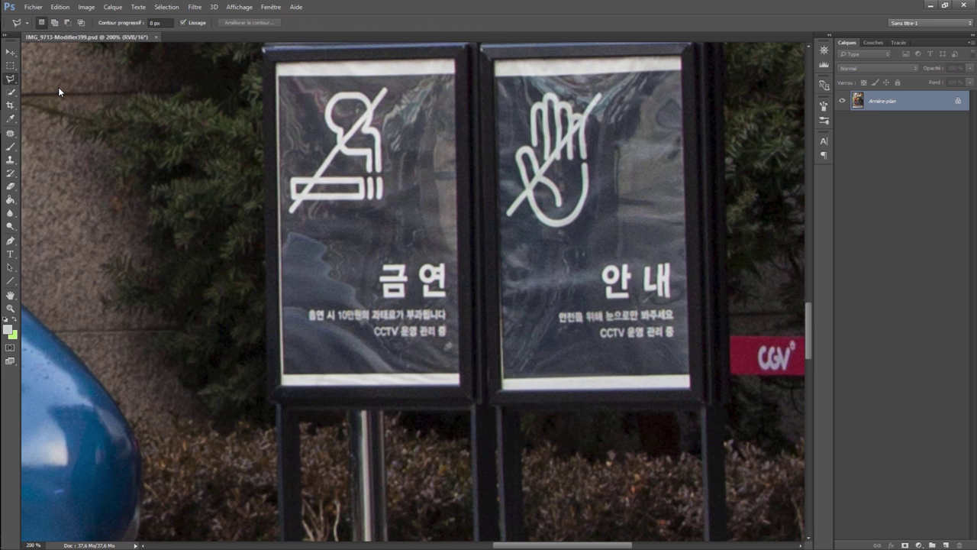
left_click(574, 90)
left_click(606, 100)
left_click(602, 211)
left_click(578, 236)
left_click(504, 235)
left_click(522, 93)
left_click(607, 89)
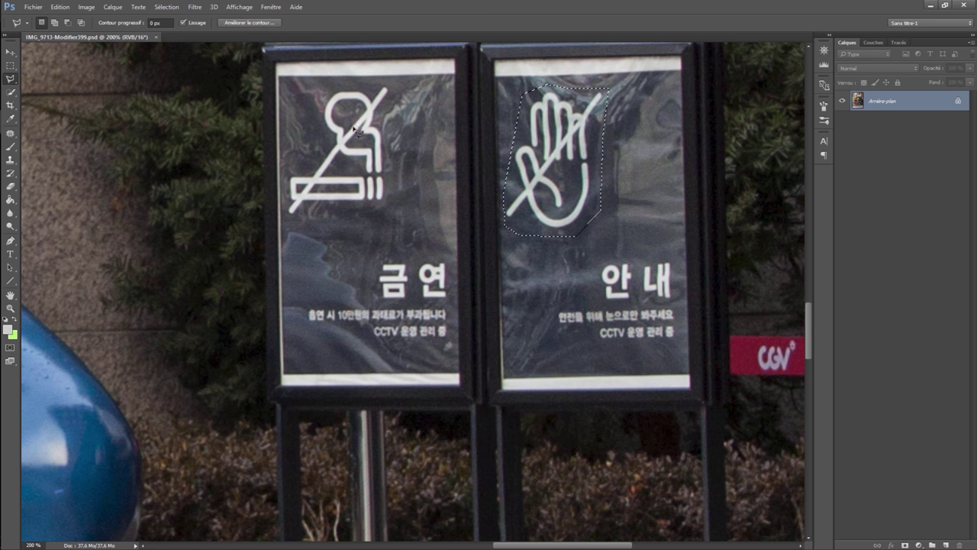
Fill the selection with Content-Aware via Edit > Fill, then deselect.
left_click(61, 8)
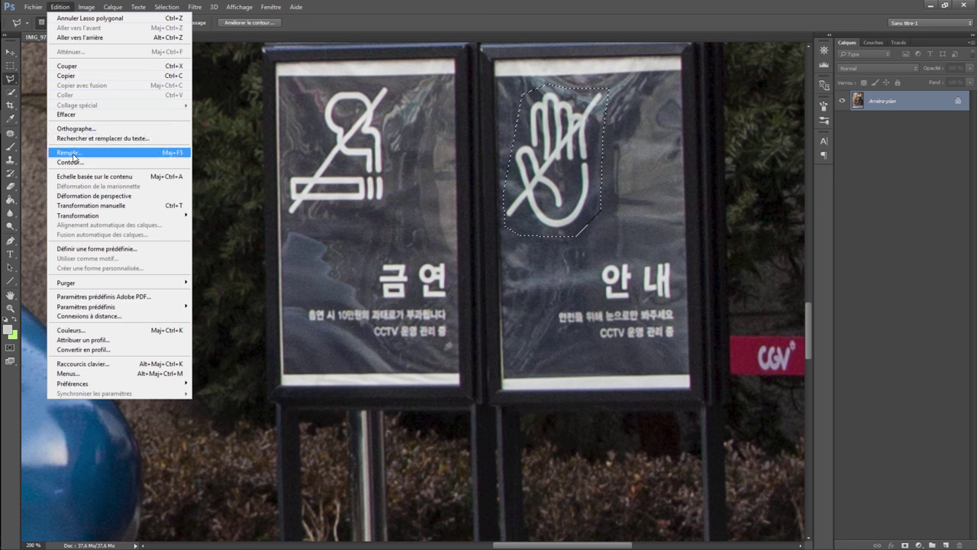
left_click(69, 152)
left_click(659, 217)
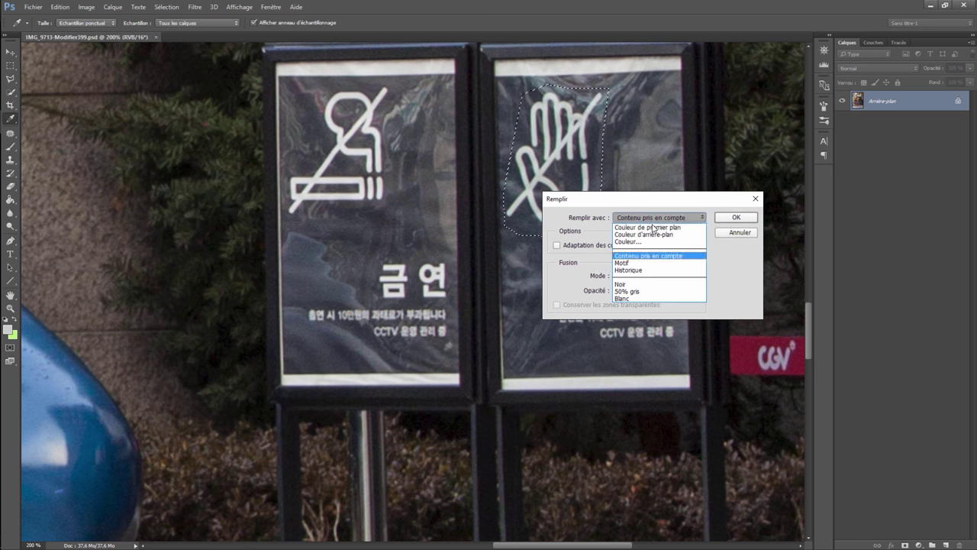
left_click(647, 260)
left_click(736, 218)
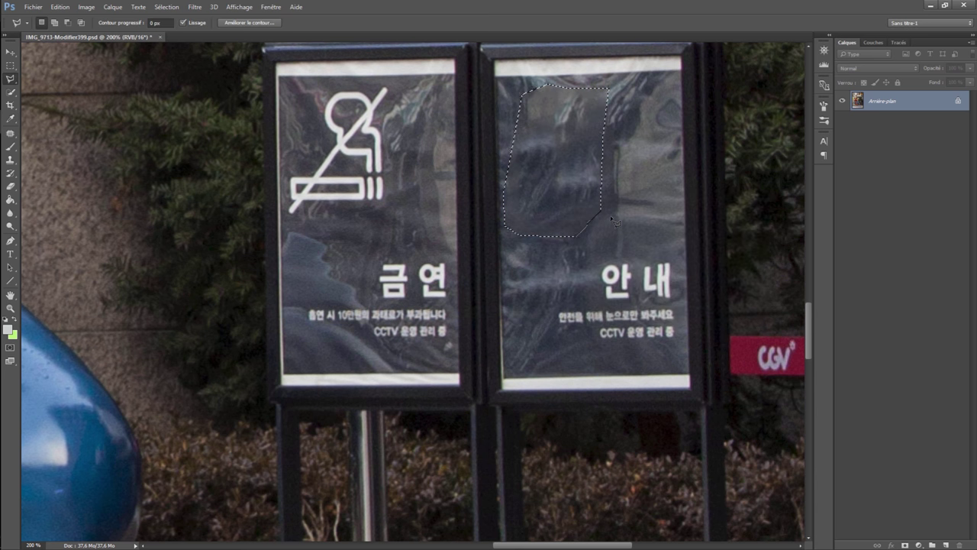
key("ctrl+d")
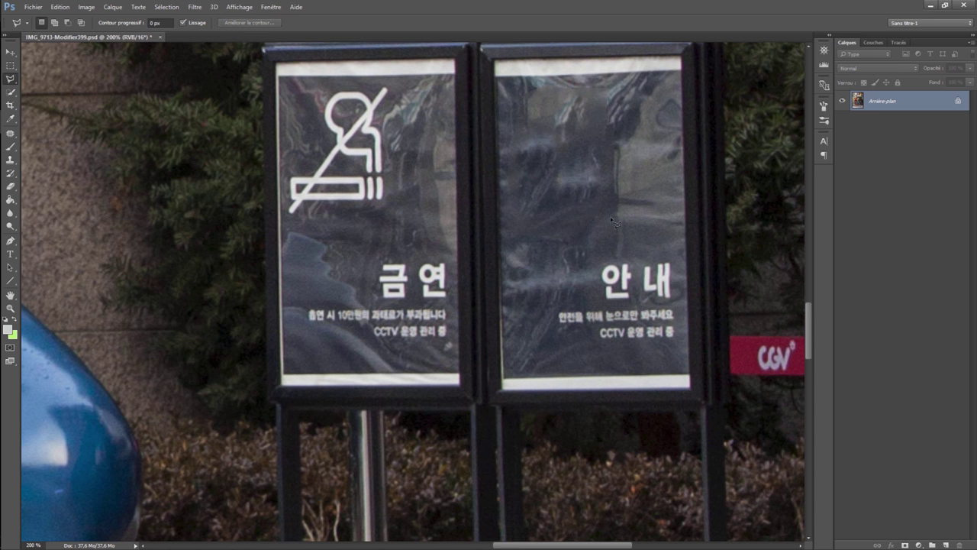
Patch blotches at the right sign's top and bottom, then revert the top patch.
left_click(10, 136)
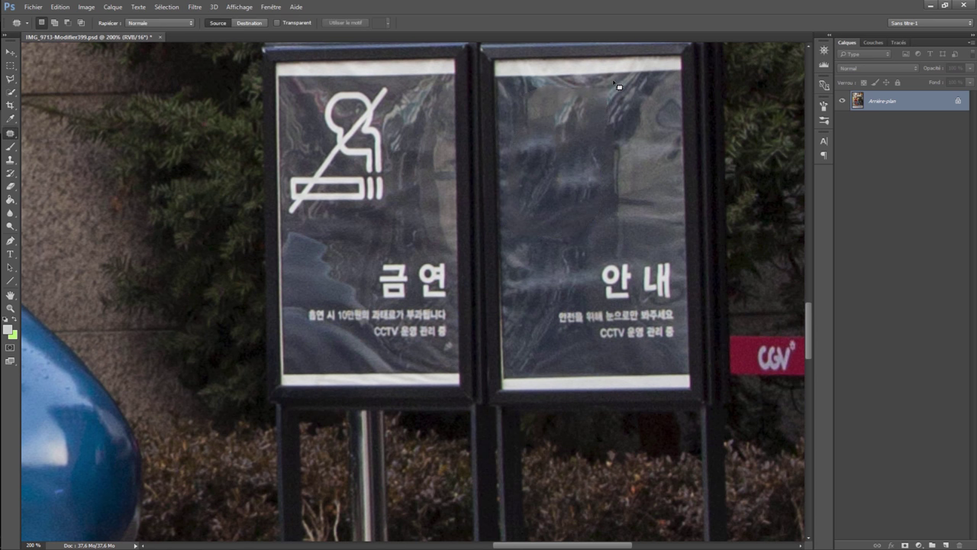
left_click_drag(533, 85, 526, 102)
left_click_drag(603, 109, 617, 90)
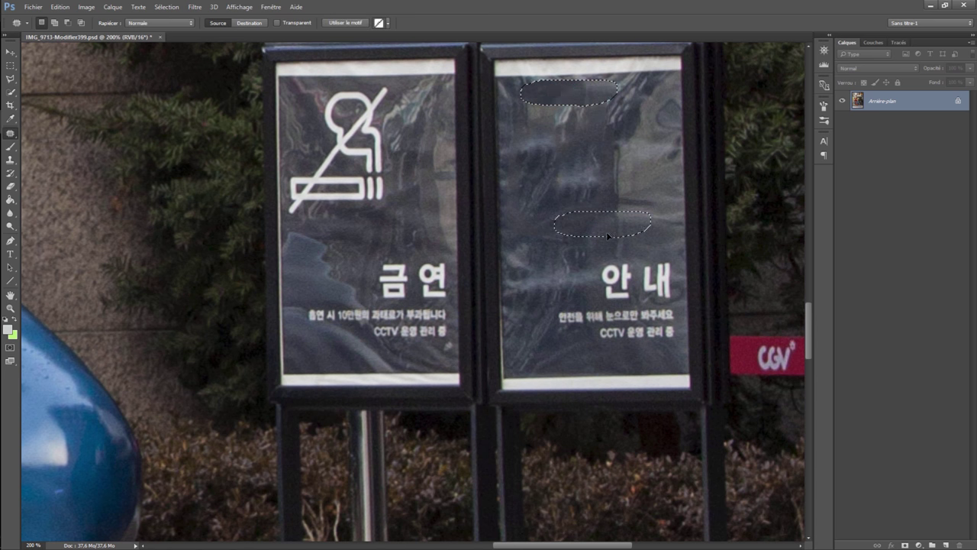
mouse_move(606, 231)
left_mouse_down()
mouse_move(610, 239)
mouse_move(630, 225)
left_mouse_up()
key("ctrl+d")
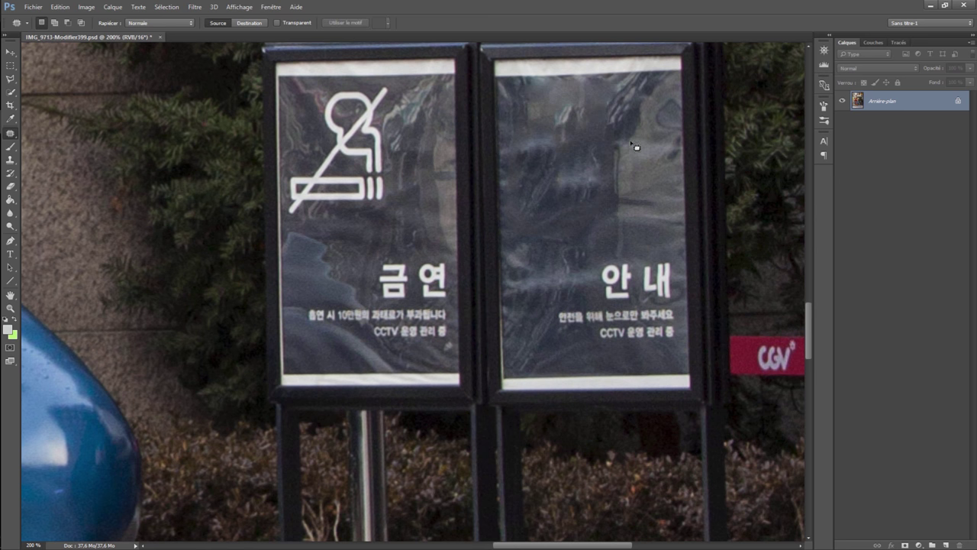
key("ctrl+z")
left_click(60, 6)
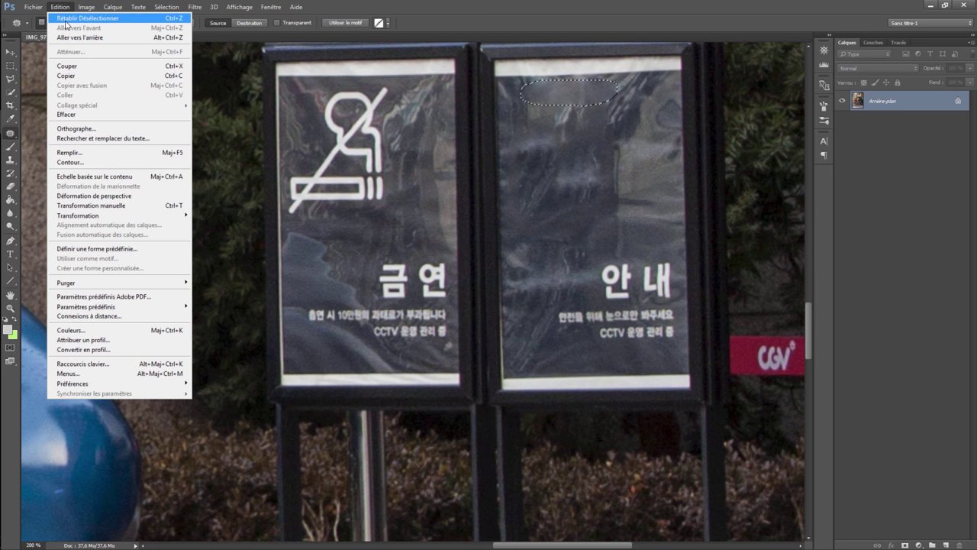
left_click(79, 38)
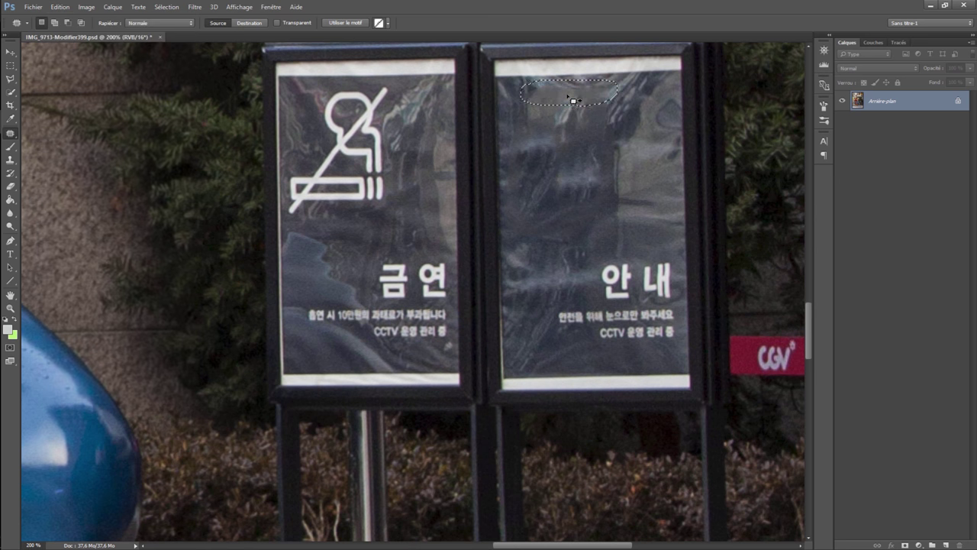
Re-patch the top, middle and left blotches with nearby reflection texture, deselecting after each.
left_click_drag(573, 100, 578, 190)
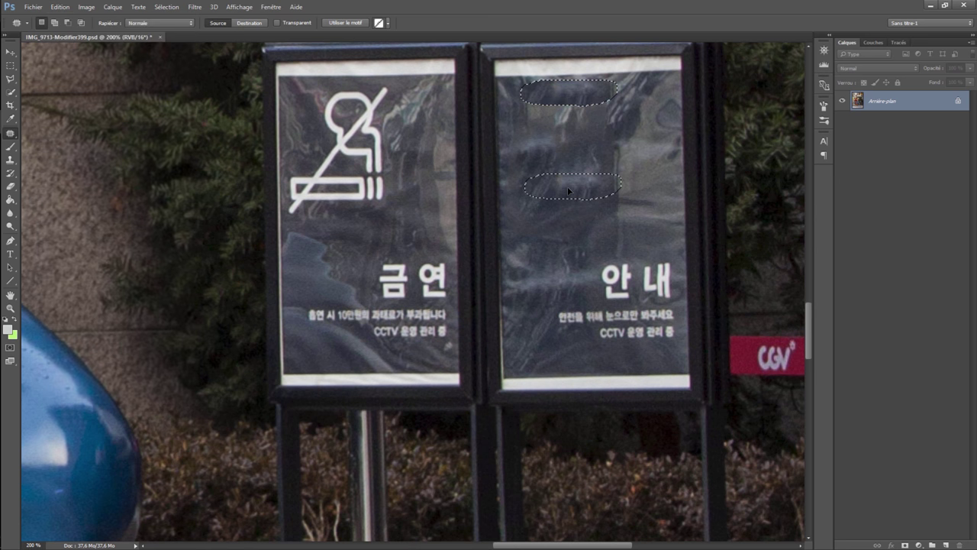
left_click_drag(576, 190, 567, 196)
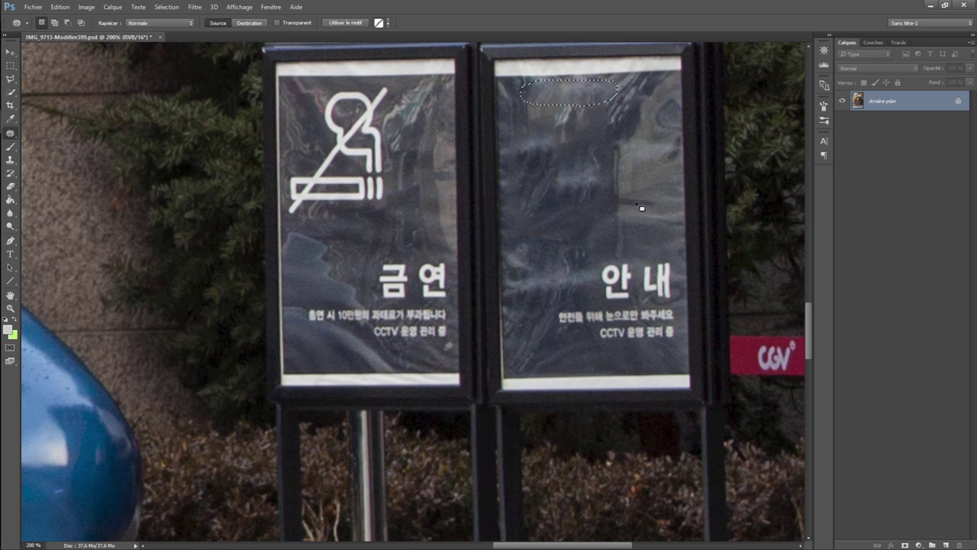
key("ctrl+d")
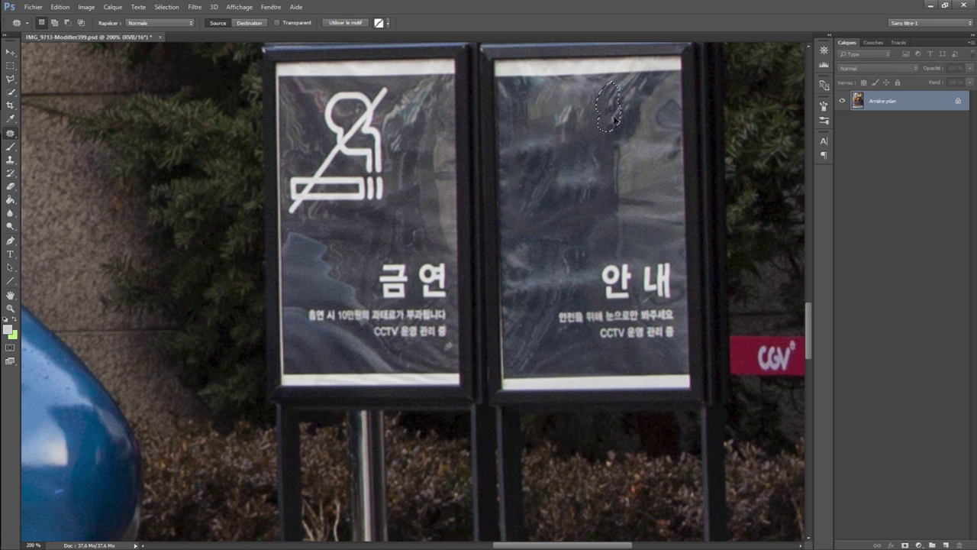
left_click_drag(618, 87, 628, 124)
key("ctrl+d")
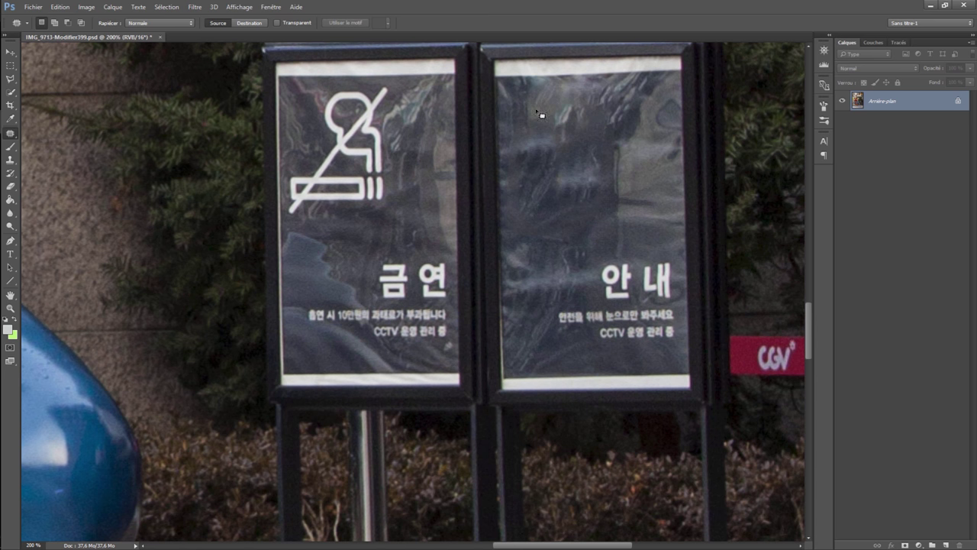
left_click_drag(534, 91, 539, 119)
key("ctrl+d")
left_click_drag(614, 213, 617, 220)
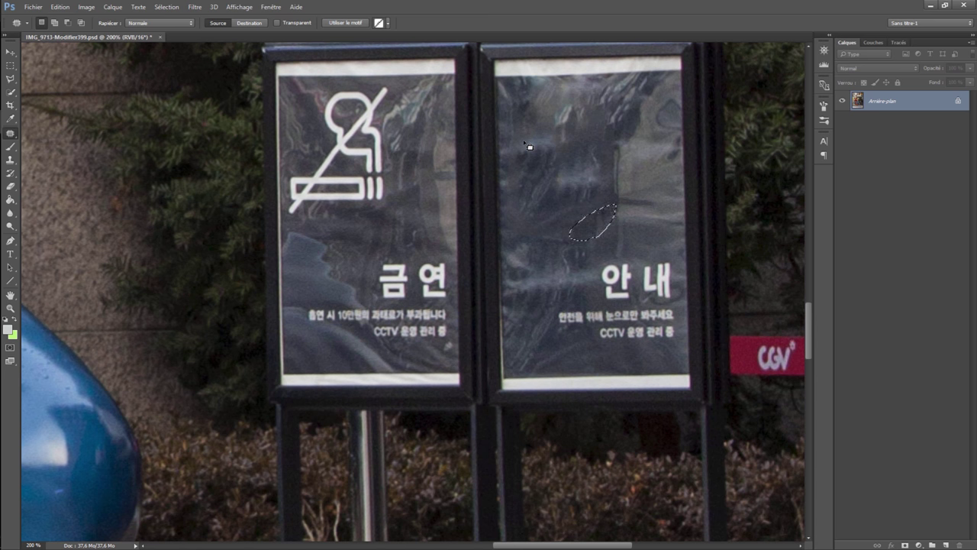
mouse_move(523, 142)
left_mouse_down()
mouse_move(507, 192)
mouse_move(530, 160)
left_mouse_up()
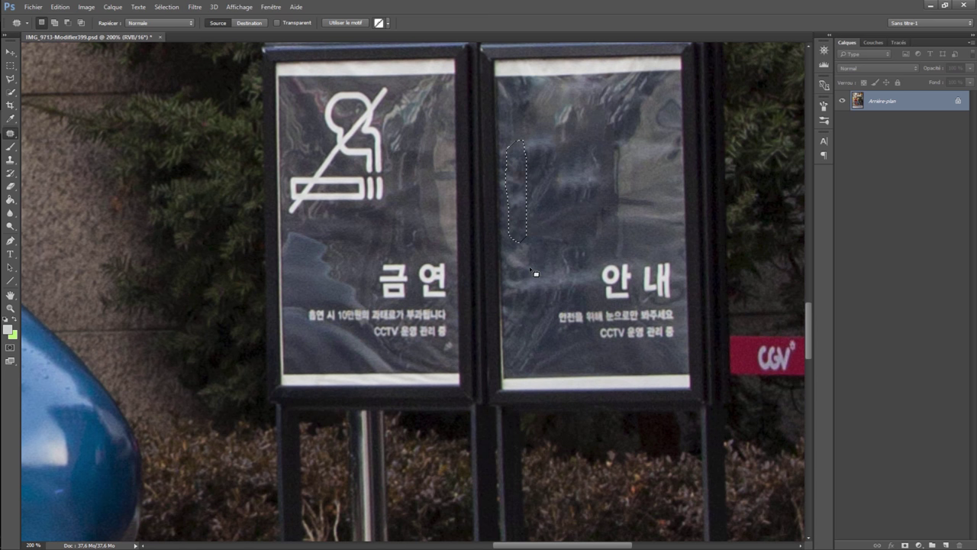
key("ctrl+d")
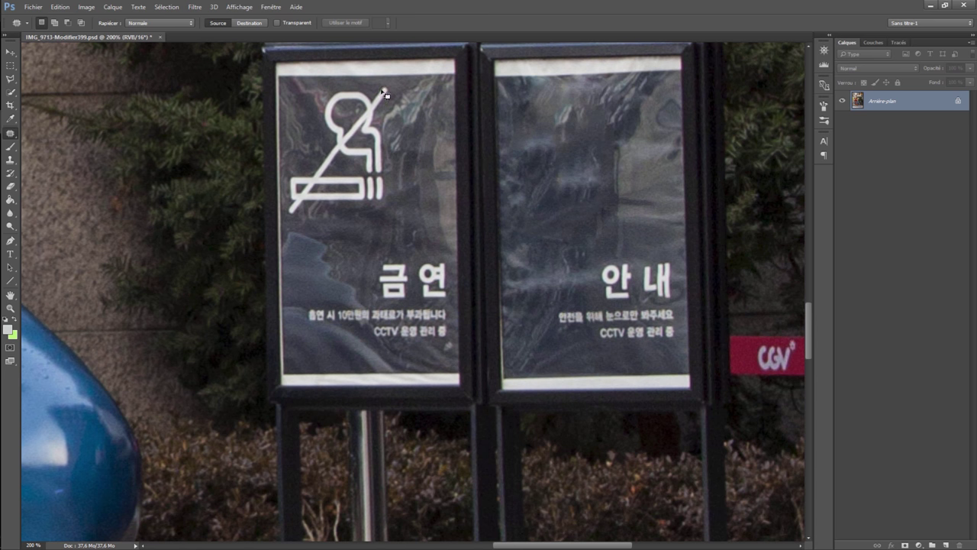
Lasso the no-smoking icon on the left sign and content-aware fill it away.
left_click(11, 77)
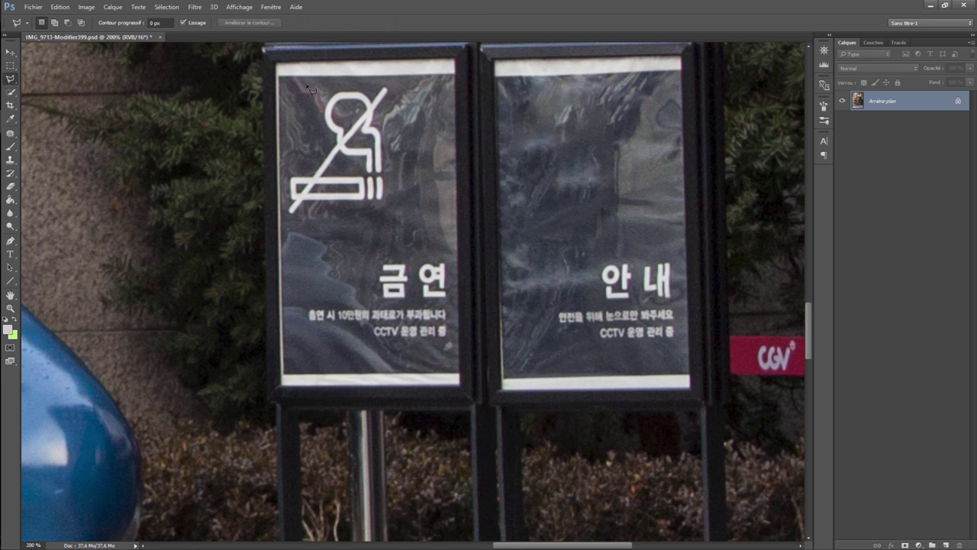
mouse_move(313, 95)
left_mouse_down()
mouse_move(392, 87)
mouse_move(324, 217)
left_mouse_up()
left_click_drag(287, 223, 285, 172)
left_click(306, 113)
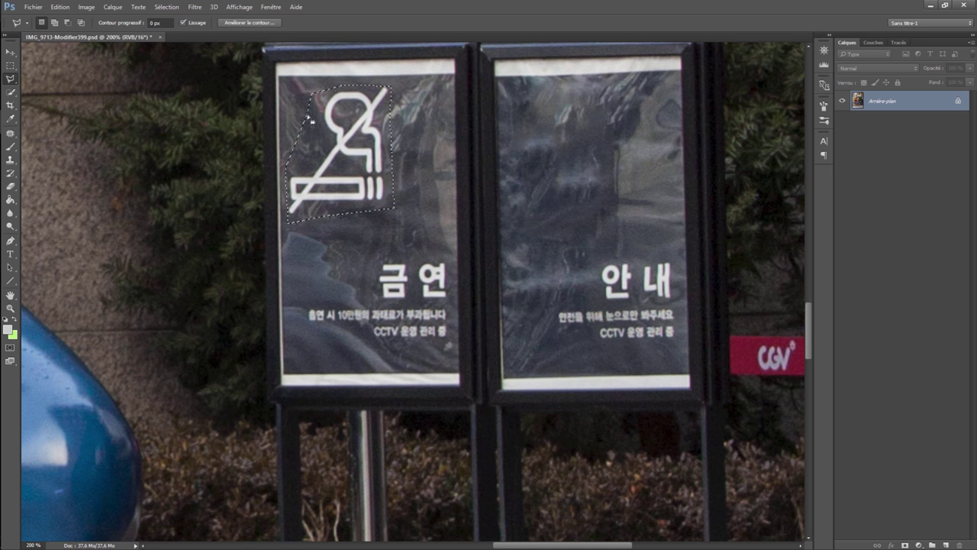
left_click(61, 7)
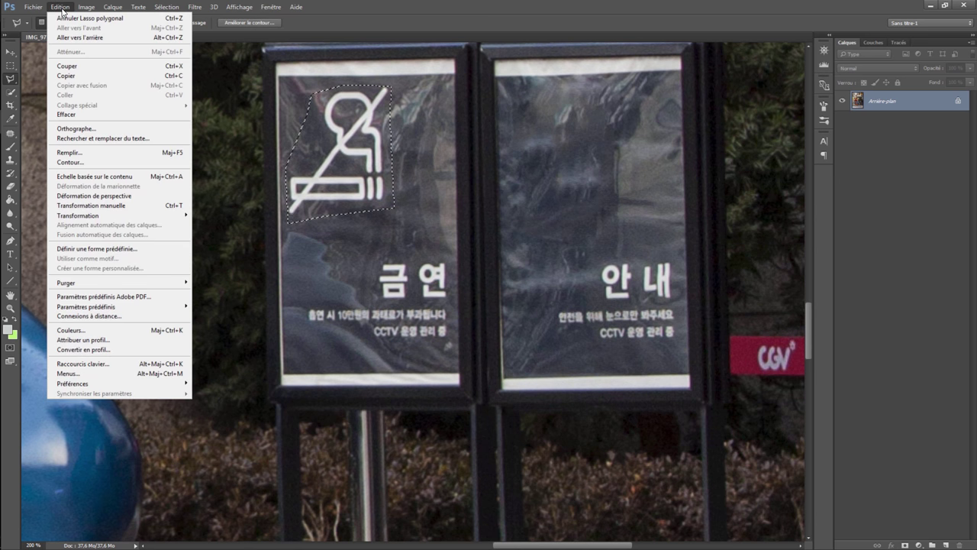
left_click(148, 158)
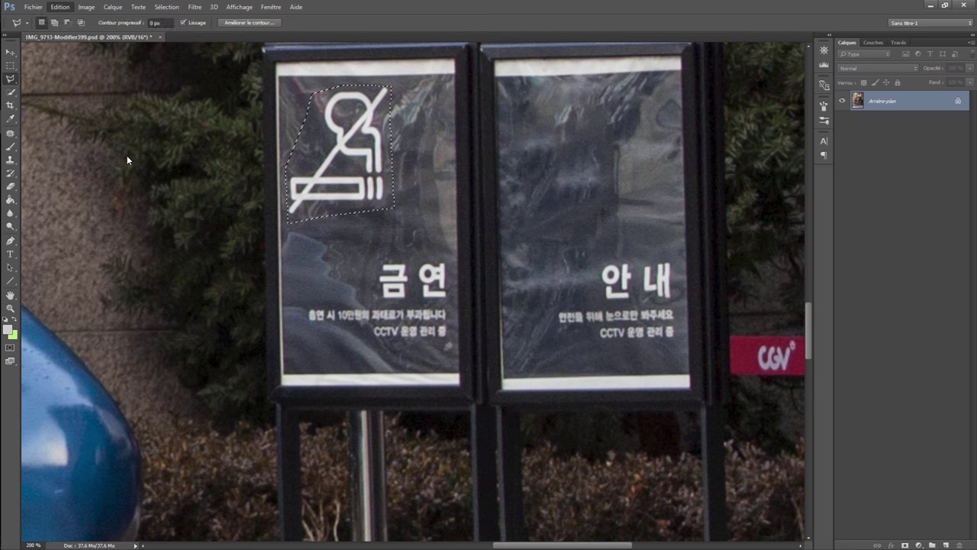
left_click(732, 221)
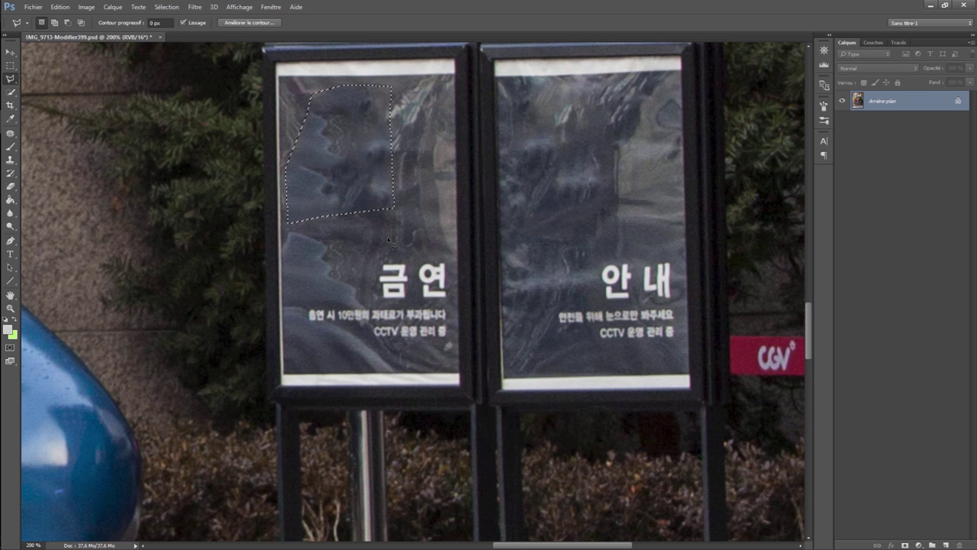
key("ctrl+d")
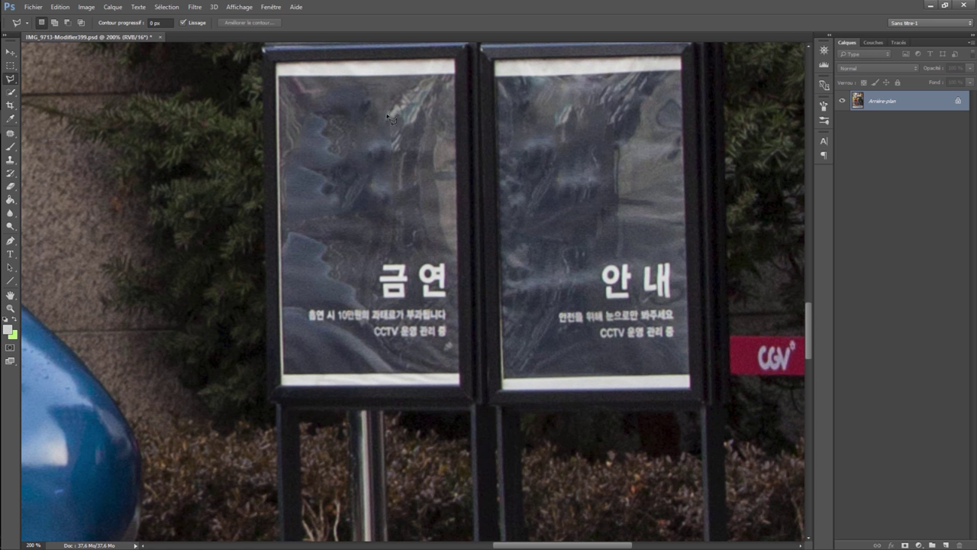
Patch a reflection on the left poster with texture from the right poster; discard two trial outlines.
left_click(10, 133)
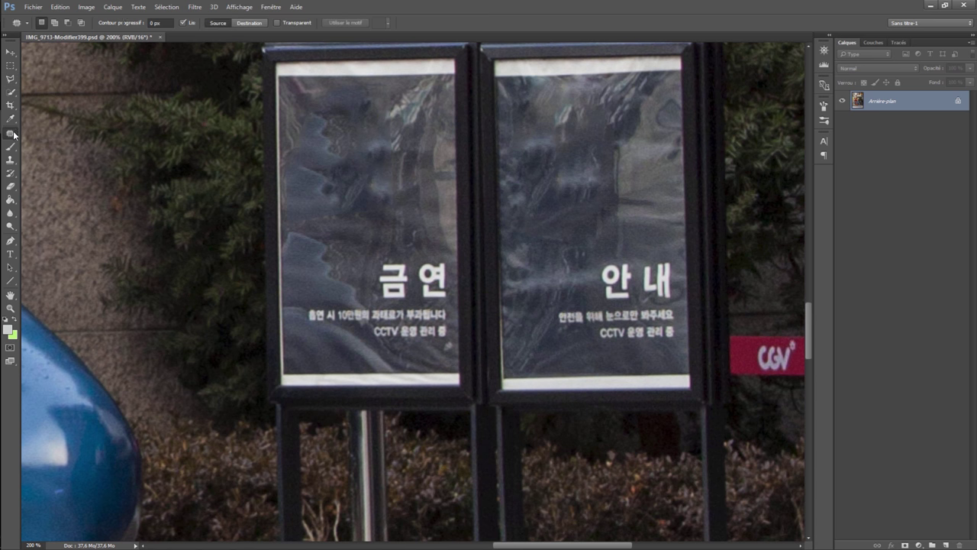
mouse_move(395, 84)
left_mouse_down()
mouse_move(408, 182)
mouse_move(408, 99)
left_mouse_up()
left_click_drag(397, 141, 587, 171)
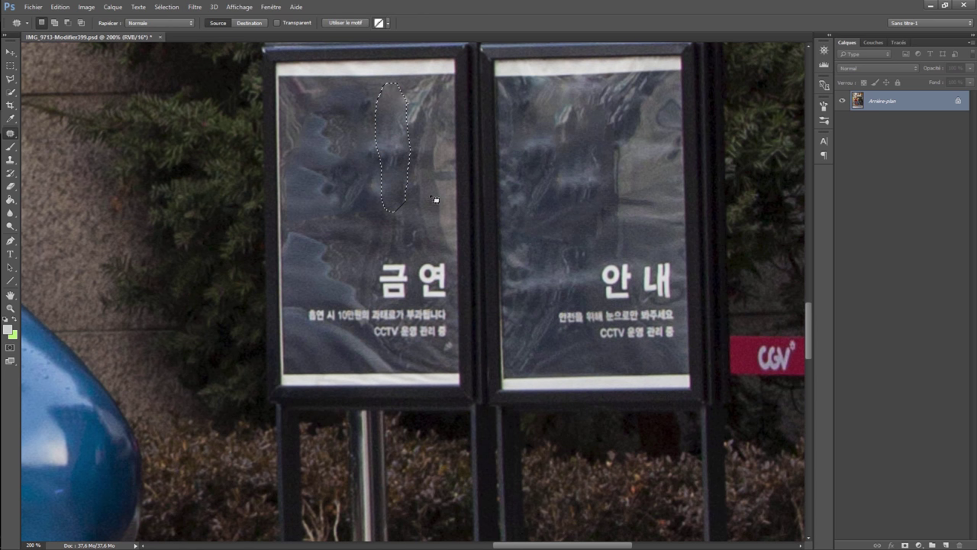
key("ctrl+d")
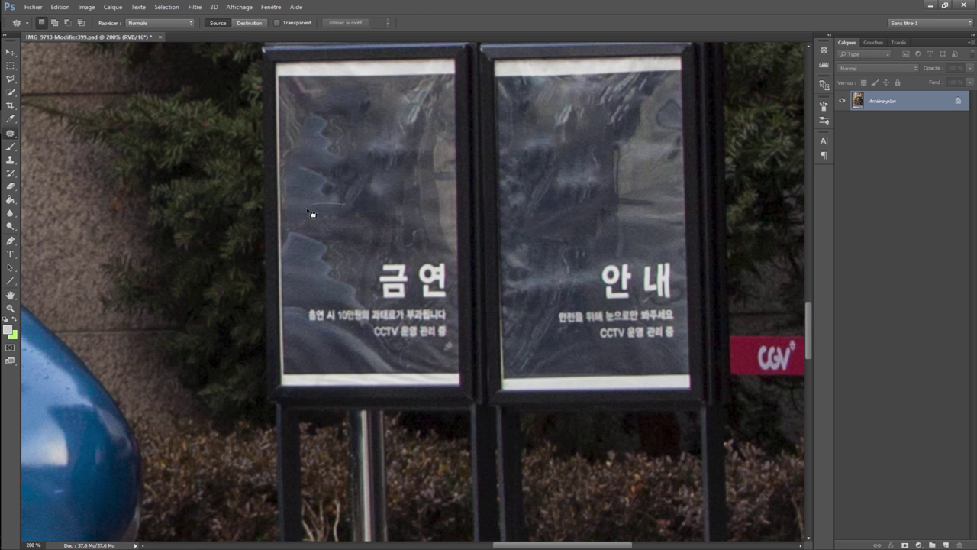
left_click_drag(316, 216, 337, 222)
left_click(338, 233)
left_click_drag(286, 187, 294, 158)
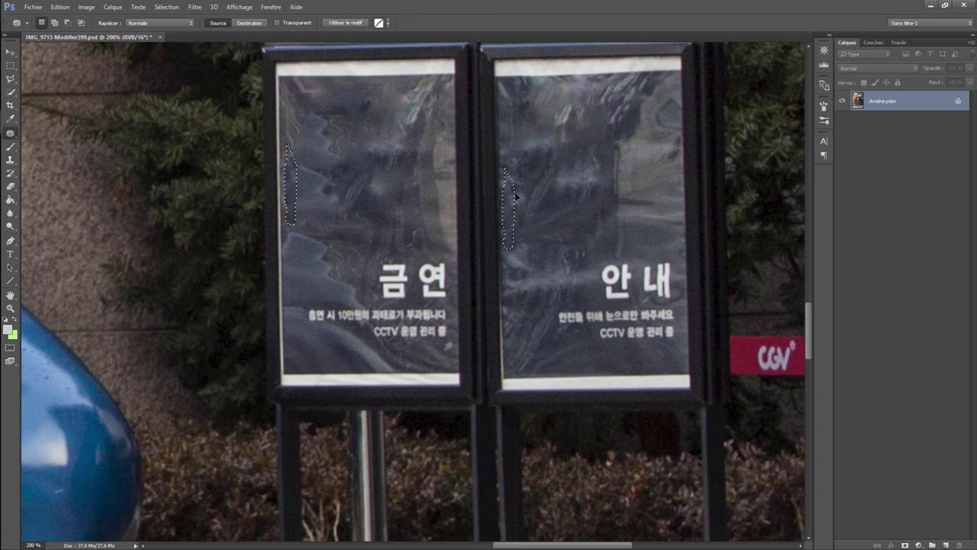
left_click(412, 167)
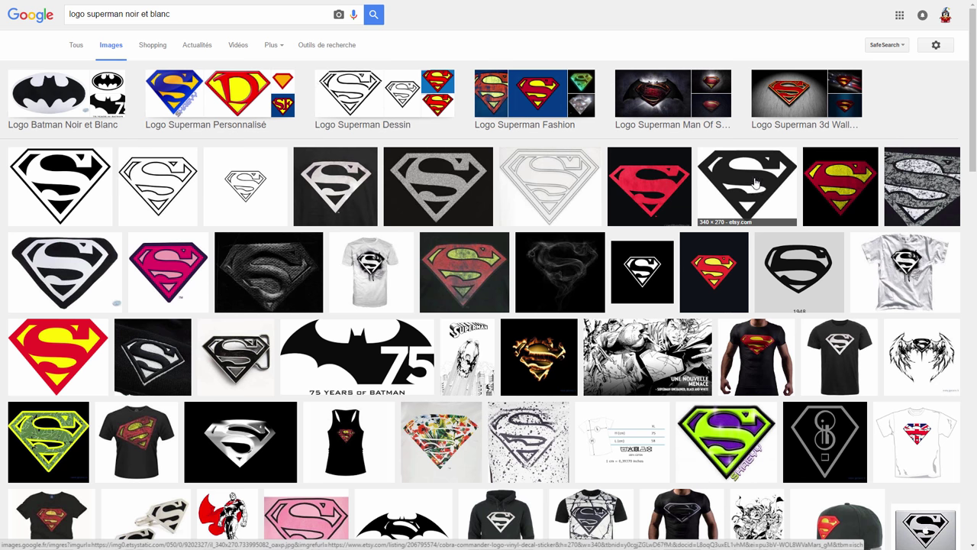
Copy a black-and-white Superman logo image from the Google Images results.
mouse_move(746, 186)
right_click(751, 179)
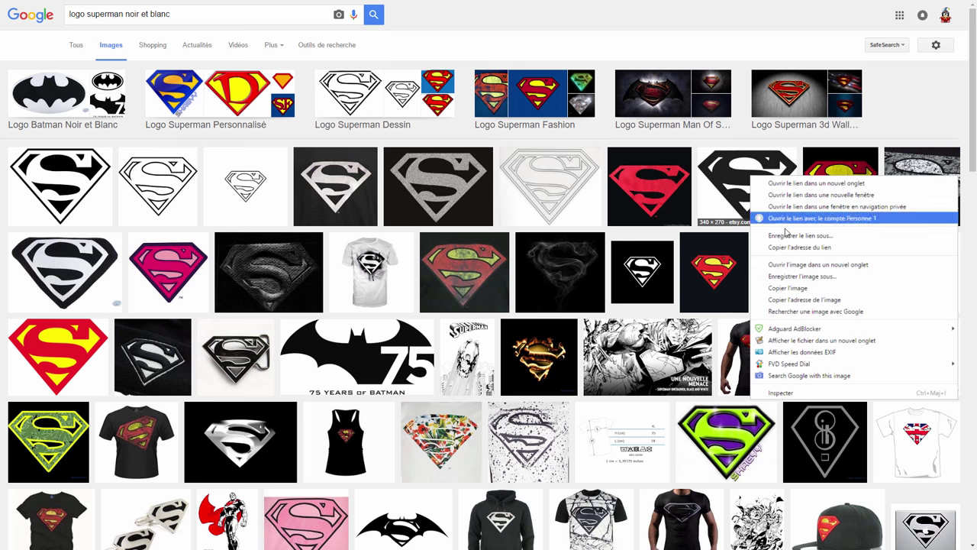
left_click(788, 287)
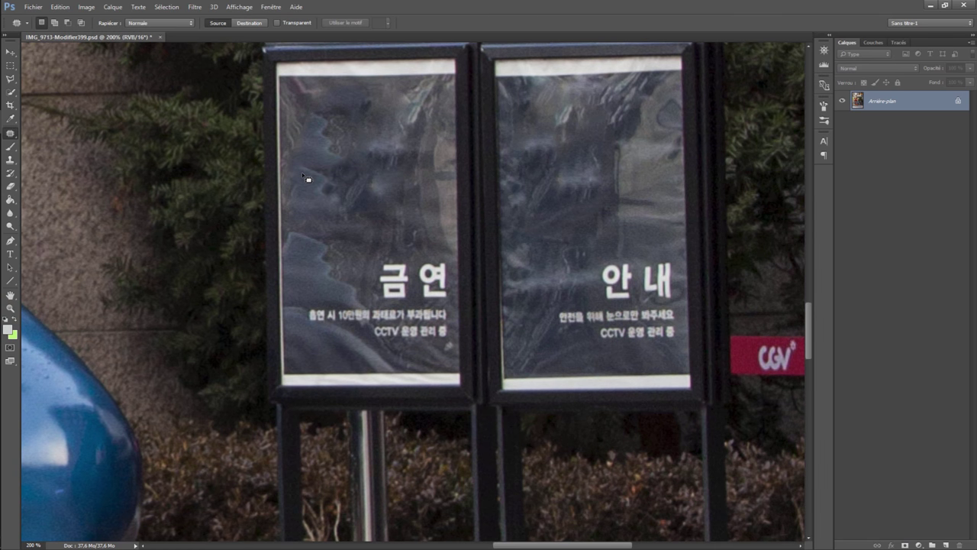
Paste the Superman logo as Calque 1, invert it to white and set Superposition (Overlay) blending.
key("ctrl+minus")
key("ctrl+minus")
key("ctrl+shift+alt+n")
key("ctrl+v")
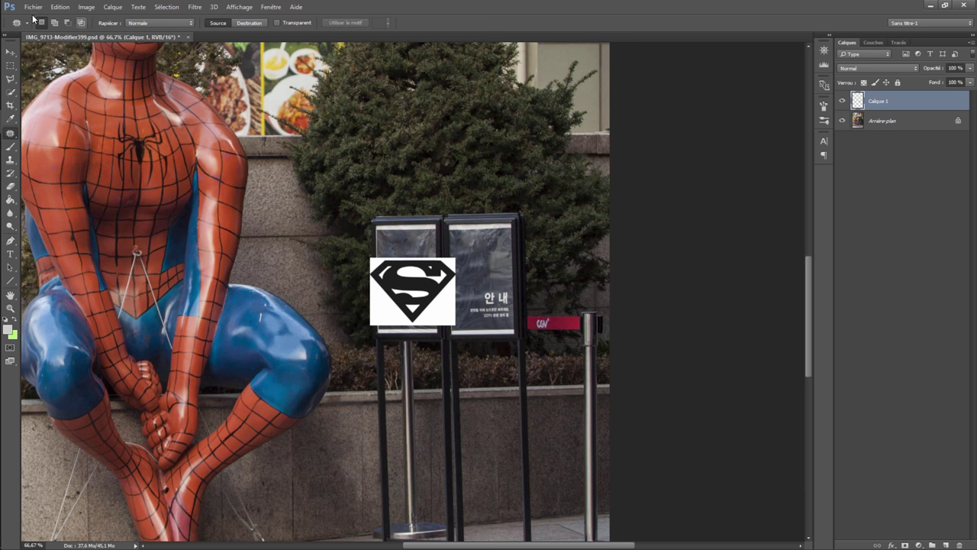
left_click(60, 8)
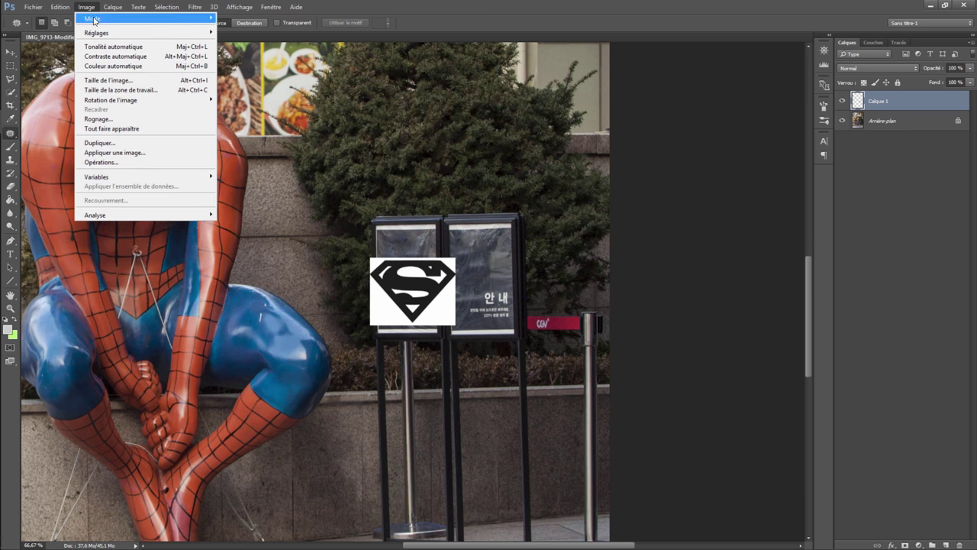
mouse_move(96, 33)
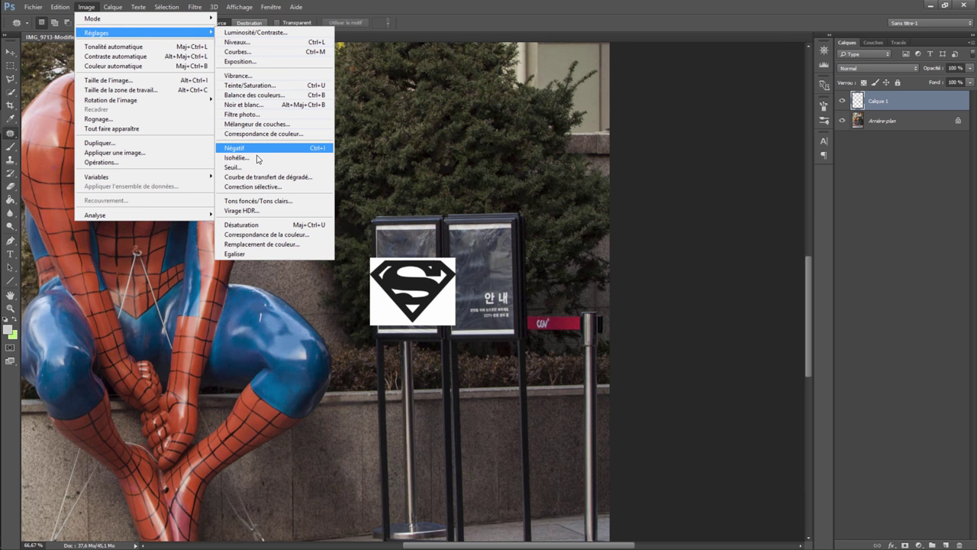
left_click(255, 147)
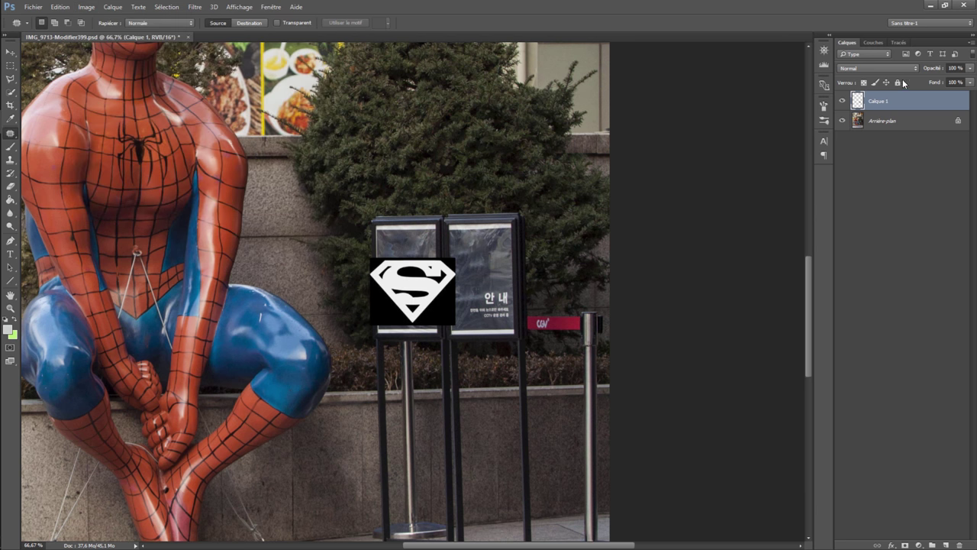
left_click(869, 69)
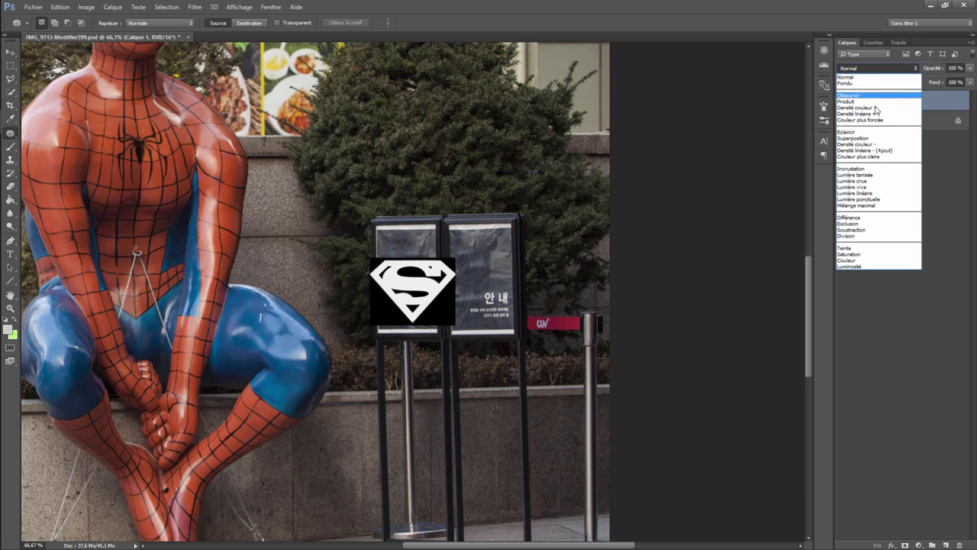
left_click(866, 138)
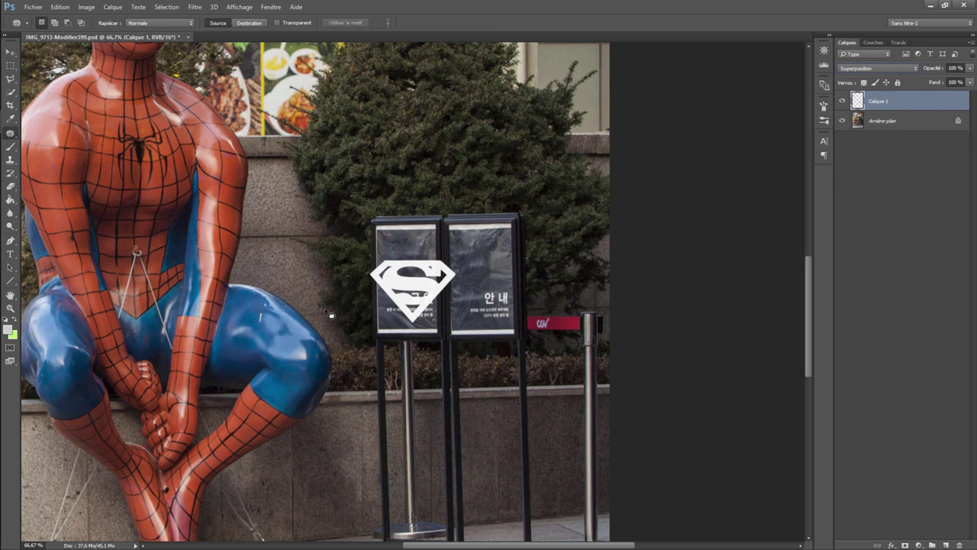
left_click(60, 6)
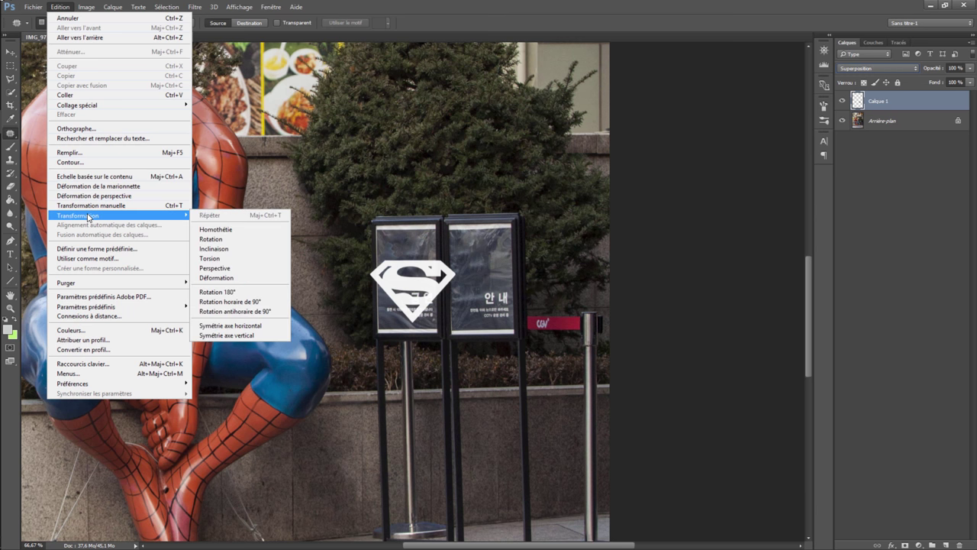
Scale the Superman logo to about half size atop the left sign panel, discarding a trial skew.
left_click(236, 231)
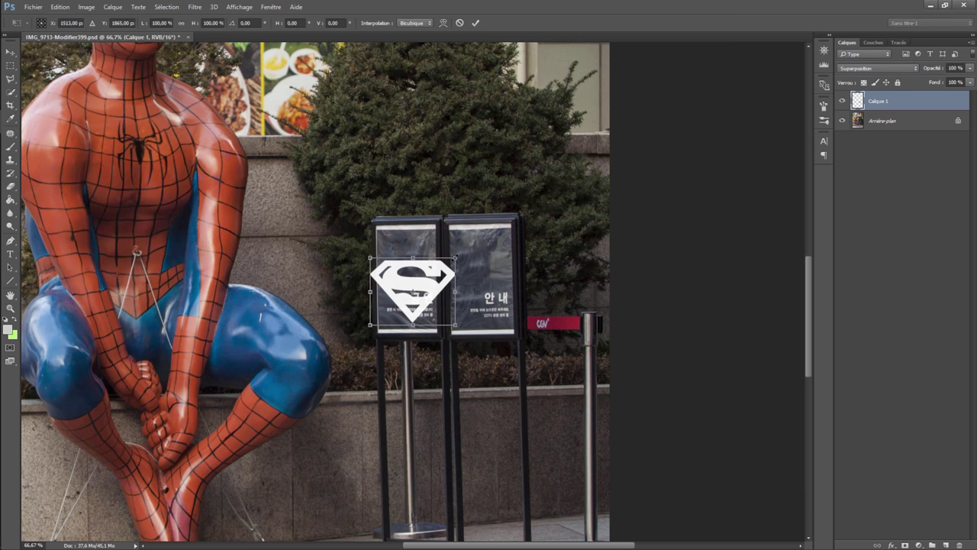
mouse_move(456, 257)
left_mouse_down()
mouse_move(417, 295)
mouse_move(404, 274)
mouse_move(417, 231)
mouse_move(427, 244)
mouse_move(412, 260)
left_mouse_up()
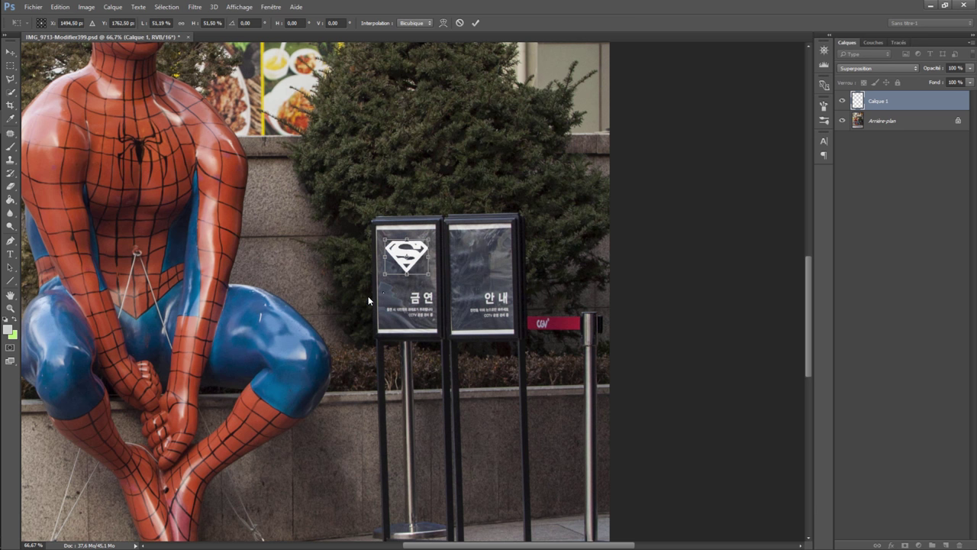
left_click(59, 7)
mouse_move(78, 215)
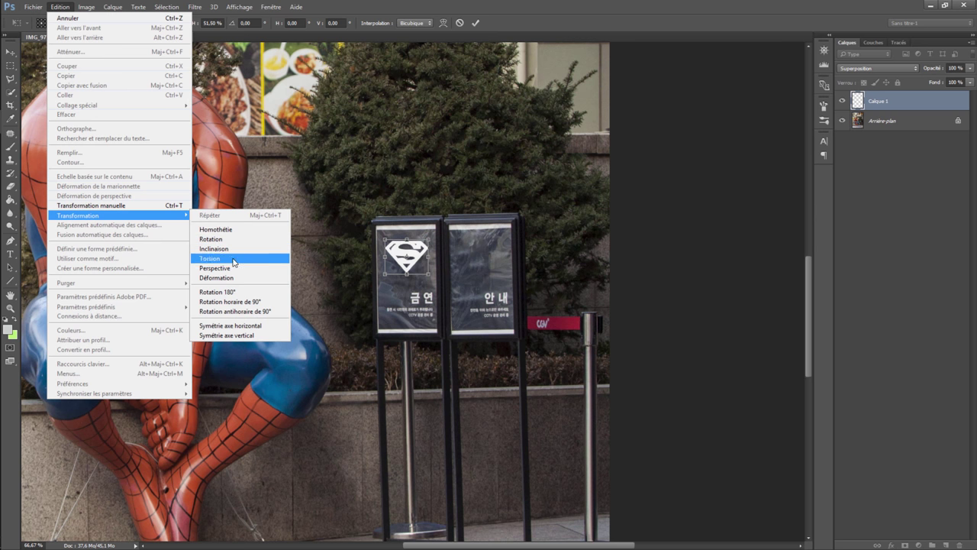
left_click(229, 272)
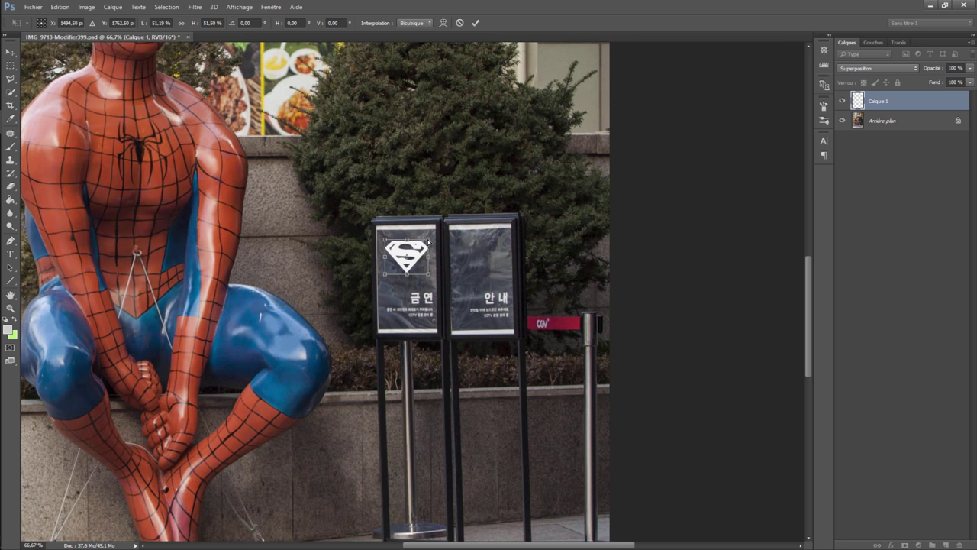
left_click_drag(428, 240, 428, 242)
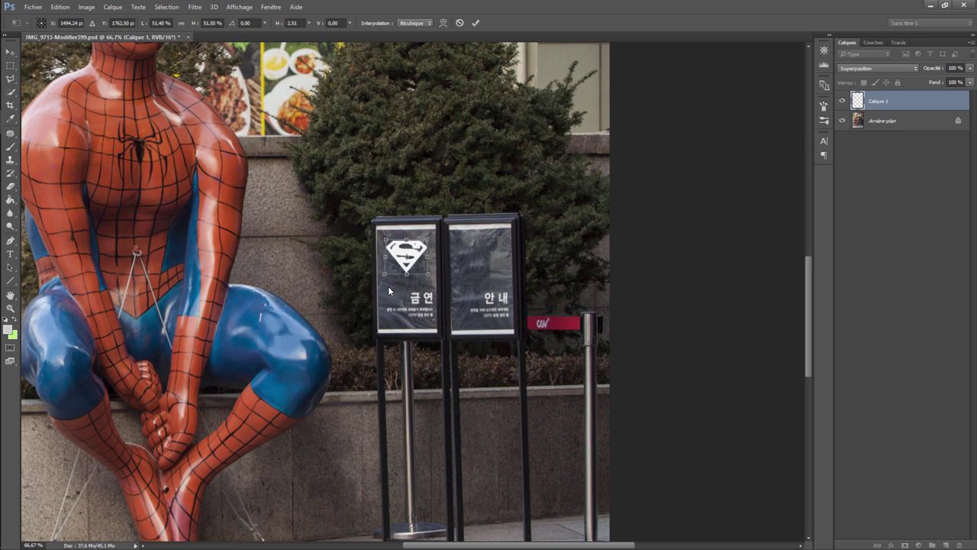
key("ctrl+z")
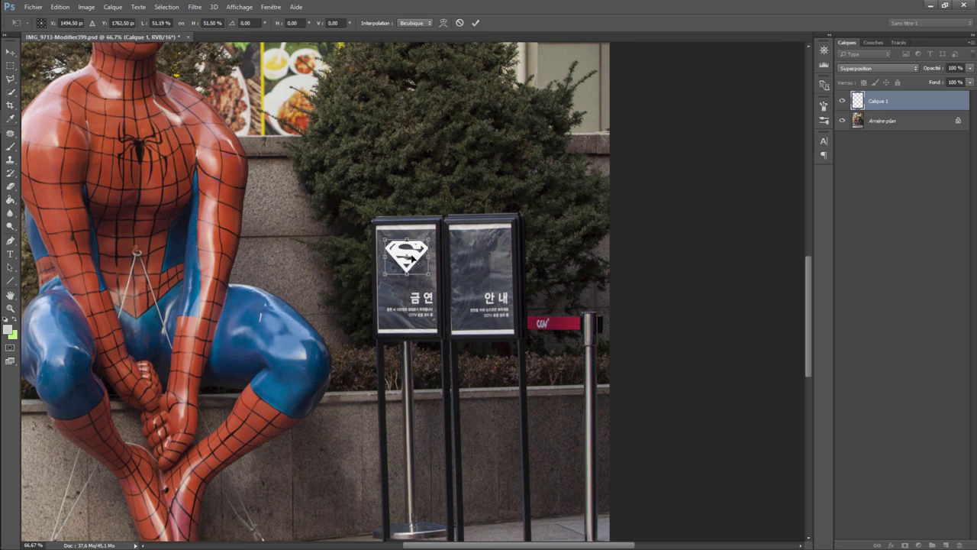
key("Return")
key("j")
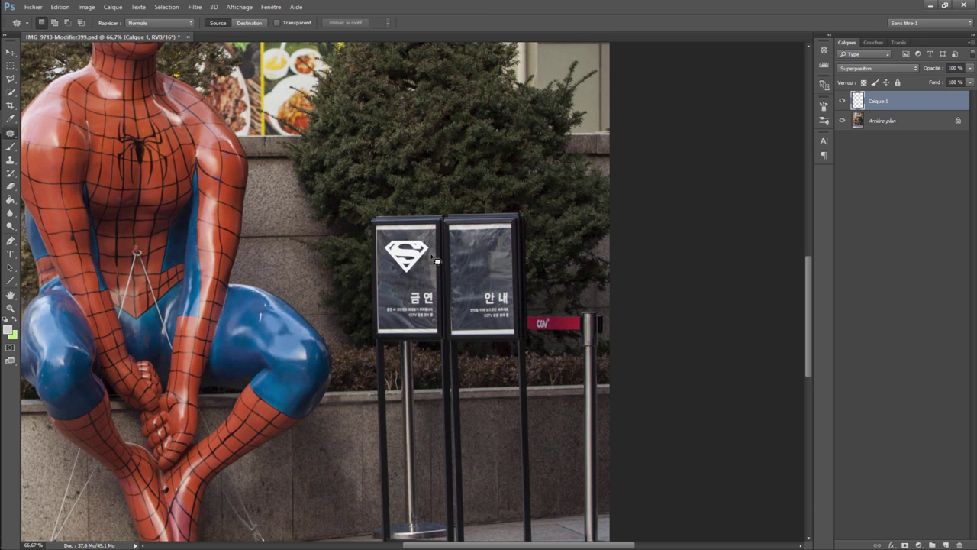
Set the Superman logo layer's opacity to about 74%.
left_click(970, 68)
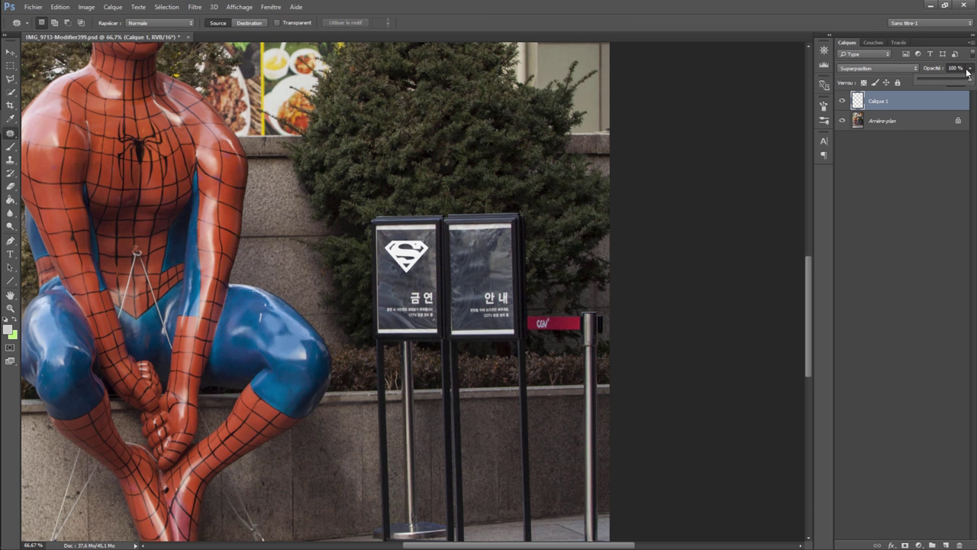
left_click_drag(971, 82, 955, 83)
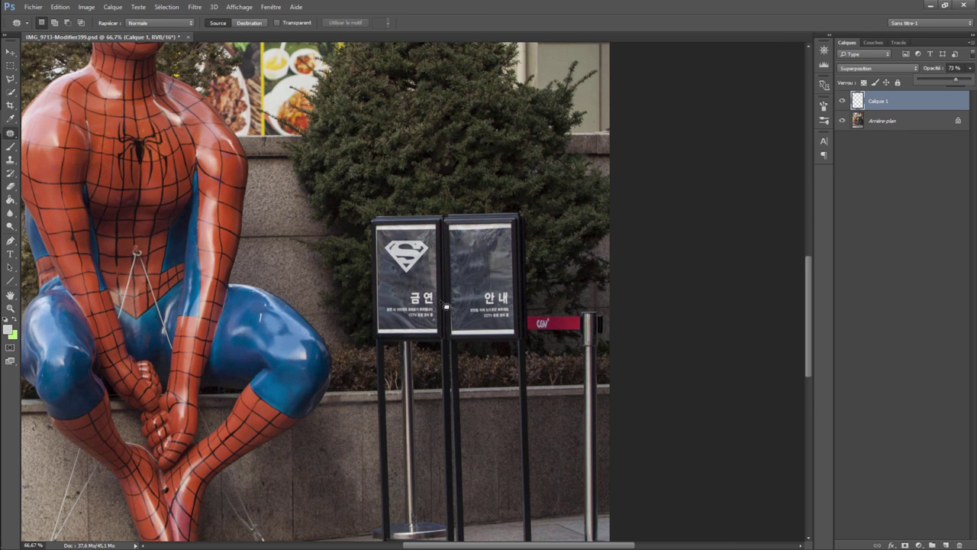
scroll(443, 315, "up", 5)
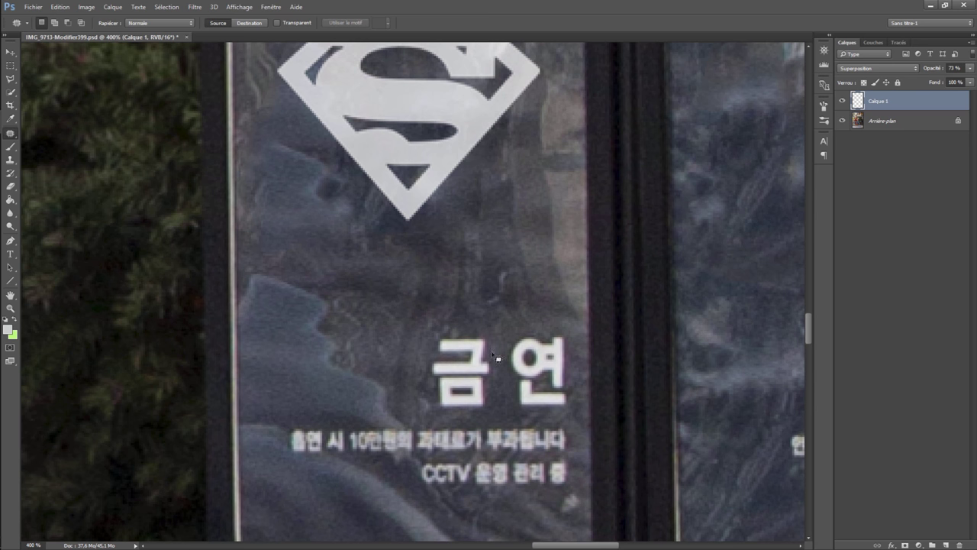
left_click(969, 69)
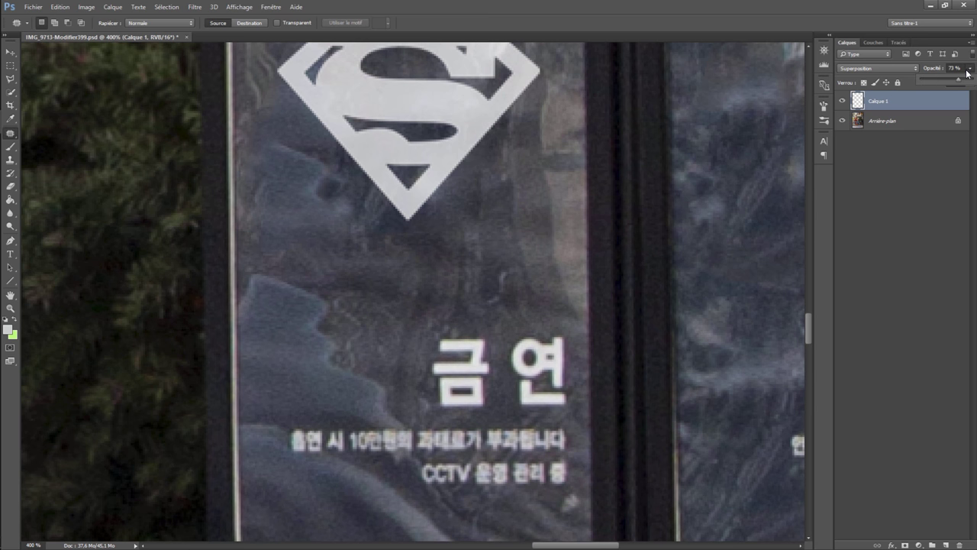
left_click_drag(960, 82, 962, 82)
key("ctrl+minus")
key("ctrl+minus")
key("ctrl+minus")
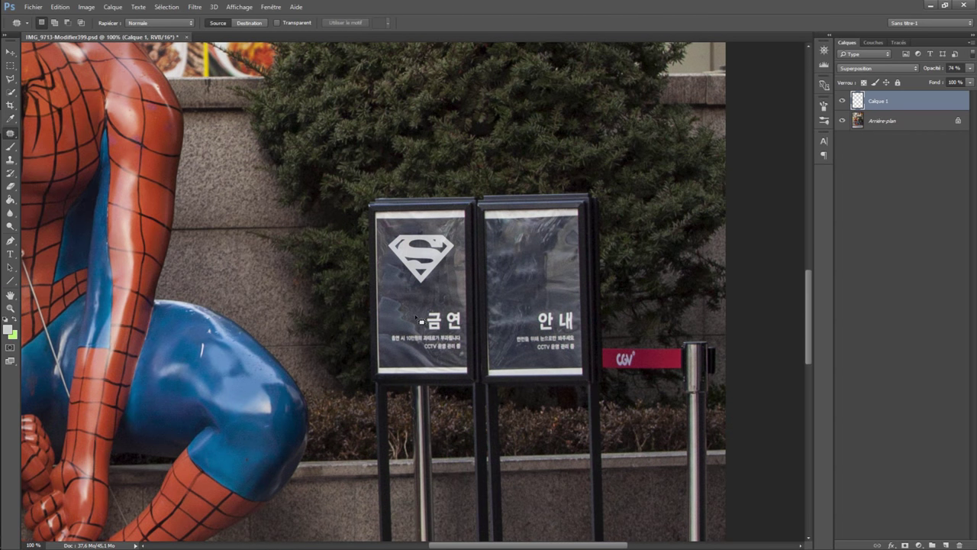
Shift the logo's midtones to +100 green with Colour Balance and set layer opacity to 82%.
left_click(84, 7)
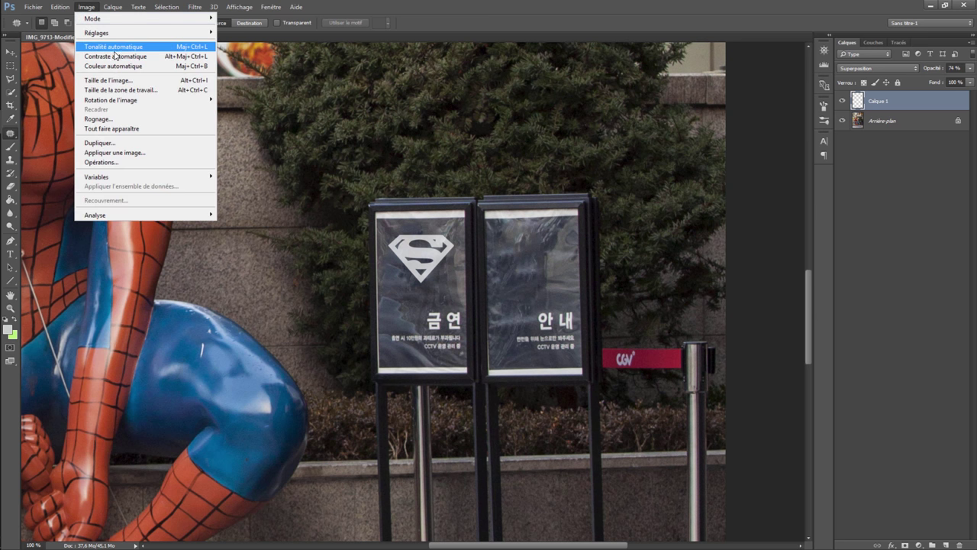
mouse_move(144, 32)
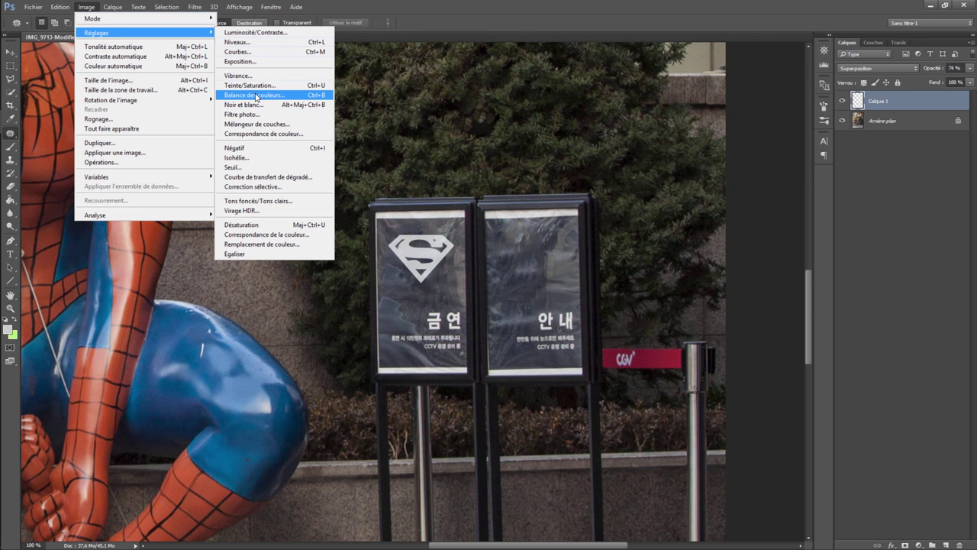
left_click(256, 97)
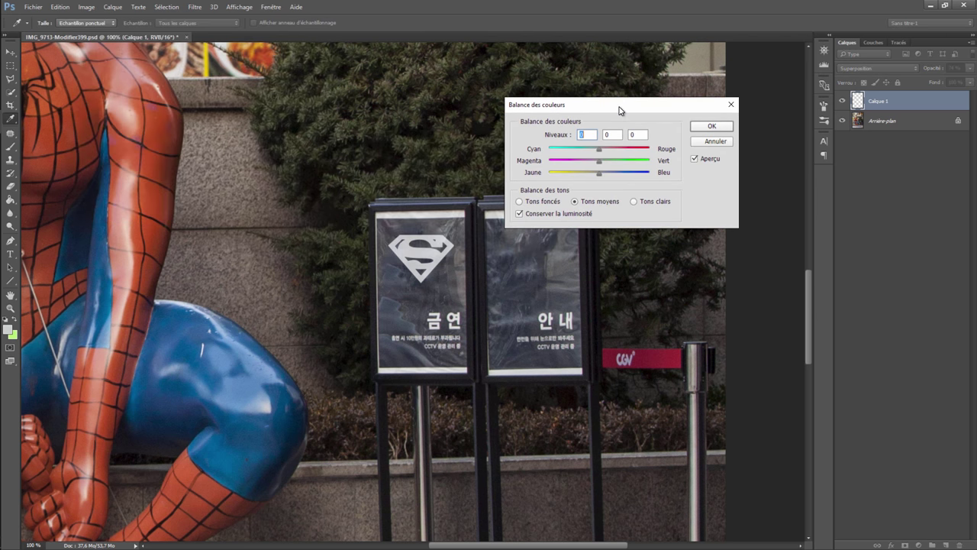
mouse_move(599, 162)
left_mouse_down()
mouse_move(661, 163)
mouse_move(606, 165)
left_mouse_up()
left_click(712, 127)
left_click_drag(969, 68, 965, 83)
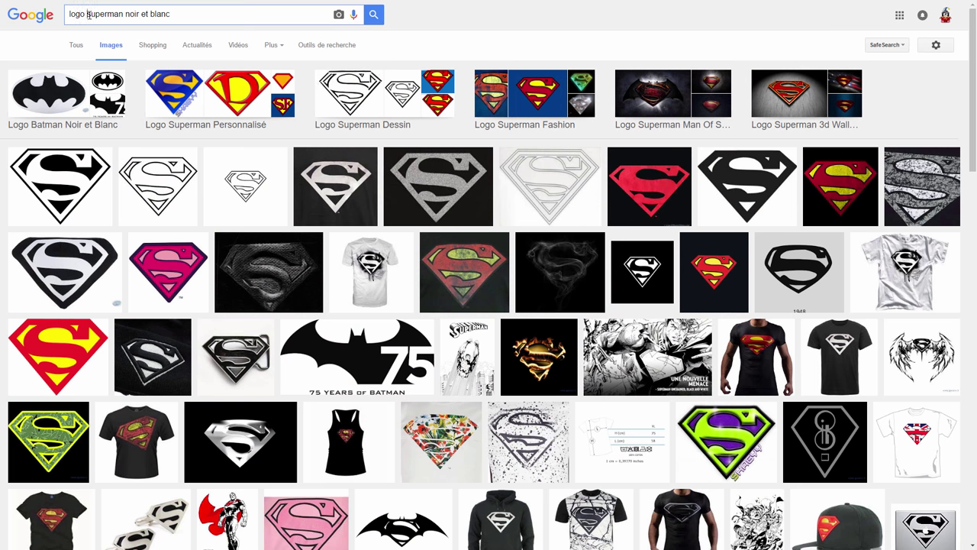
Change the image search from Superman to Iron Man and browse the results.
type("iron")
type("man")
key("Delete")
key("Delete")
key("Delete")
key("Delete")
key("Delete")
key("Delete")
key("Delete")
key("Delete")
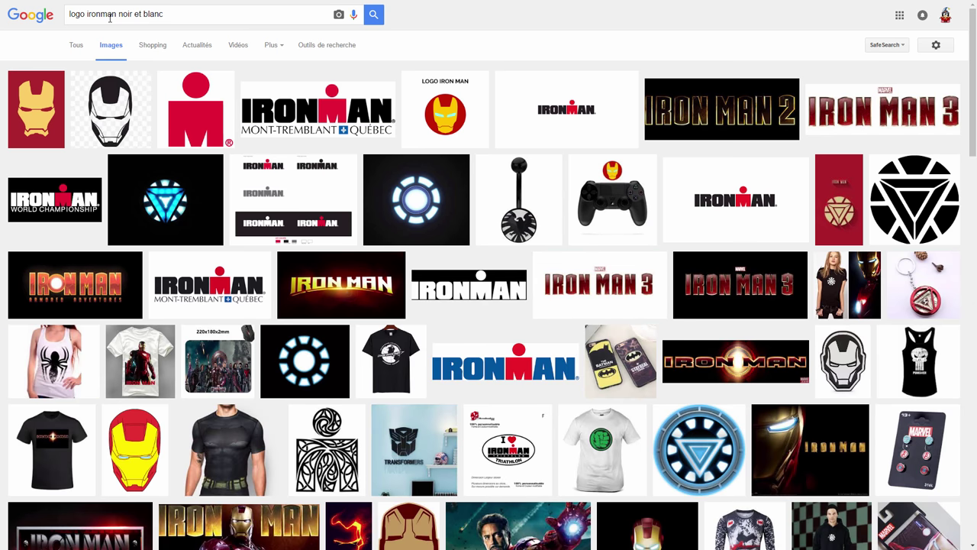
scroll(370, 162, "down", 1)
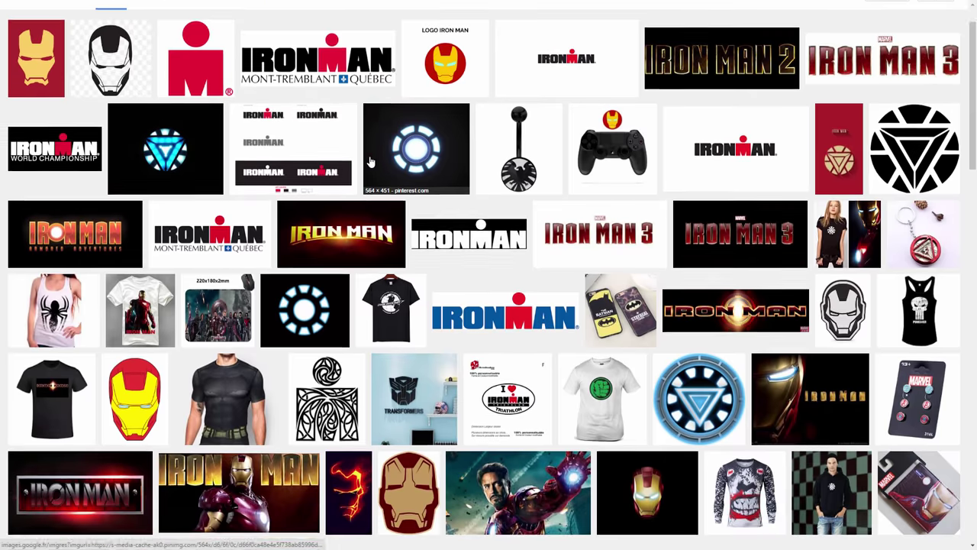
scroll(370, 162, "down", 4)
scroll(370, 161, "down", 3)
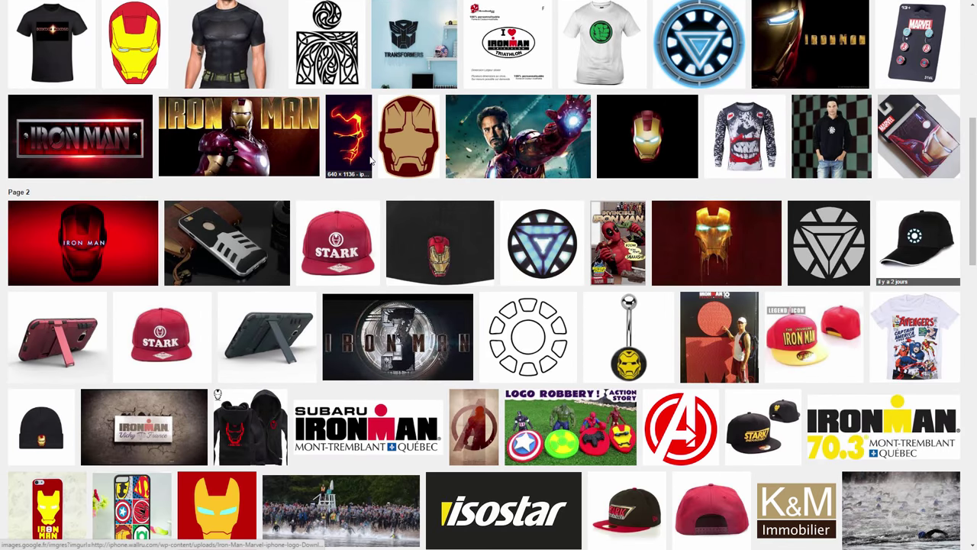
scroll(370, 162, "down", 3)
scroll(370, 161, "up", 1)
scroll(370, 162, "up", 3)
scroll(370, 162, "up", 5)
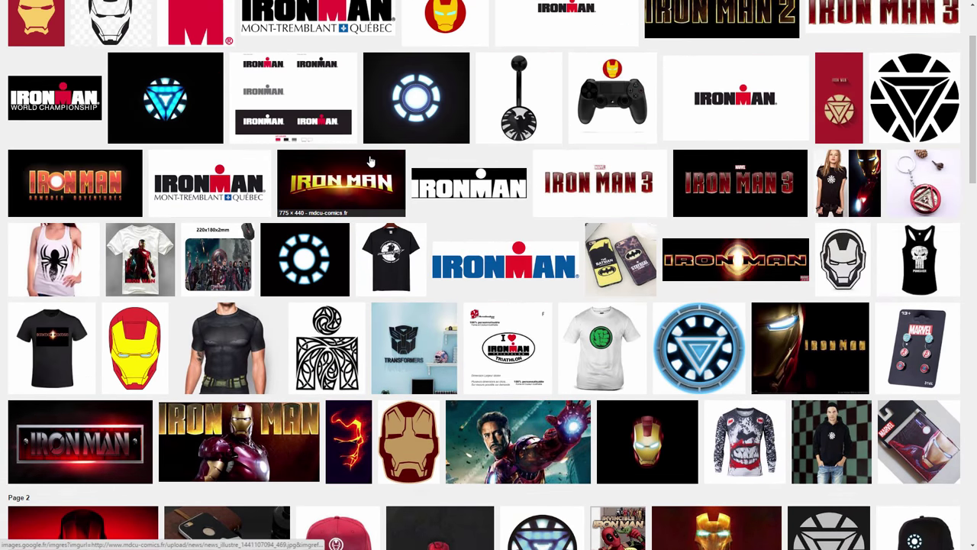
scroll(370, 161, "up", 2)
scroll(370, 162, "down", 10)
scroll(370, 161, "down", 4)
scroll(370, 162, "up", 6)
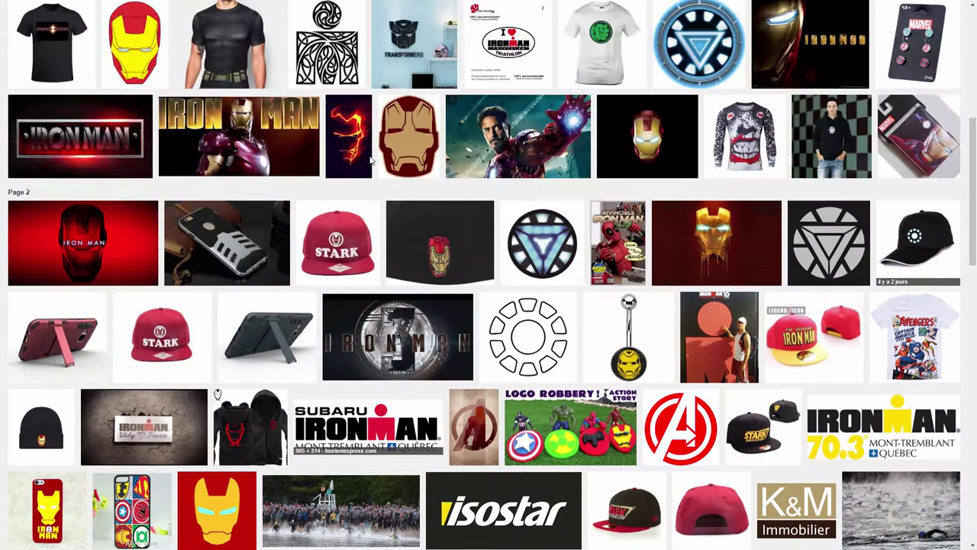
scroll(371, 162, "up", 5)
Search 'logo ironman black' and copy the black Iron Man helmet image.
left_click(130, 14)
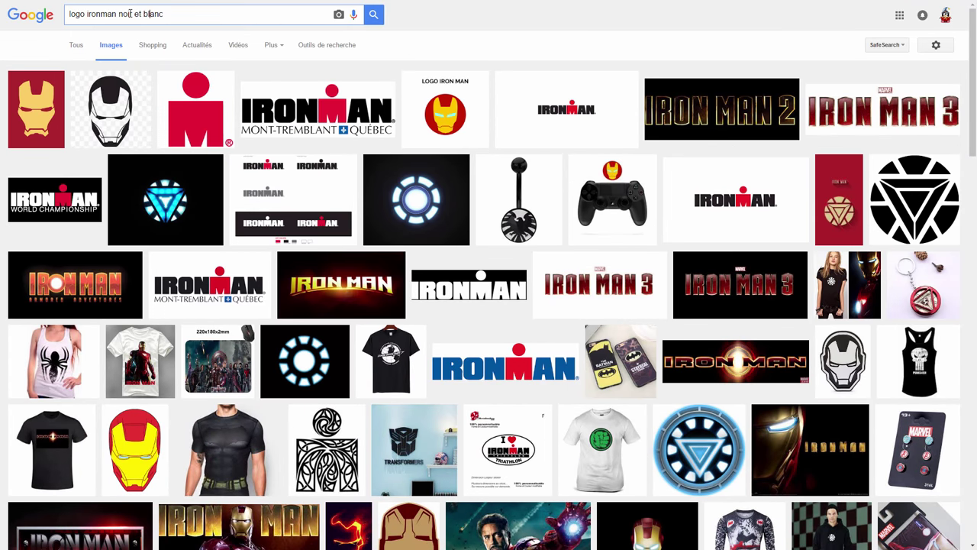
left_click_drag(120, 14, 240, 12)
type("b")
type("lack")
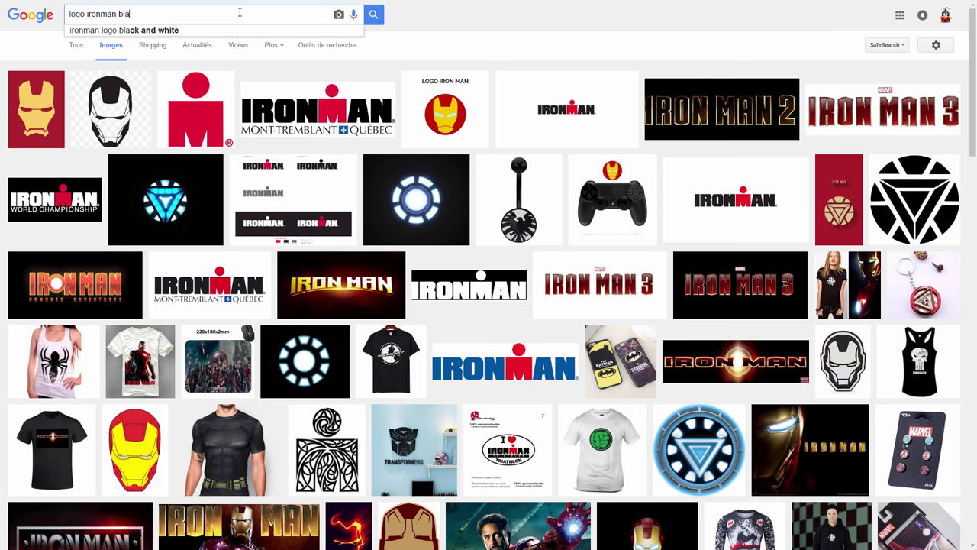
key("Return")
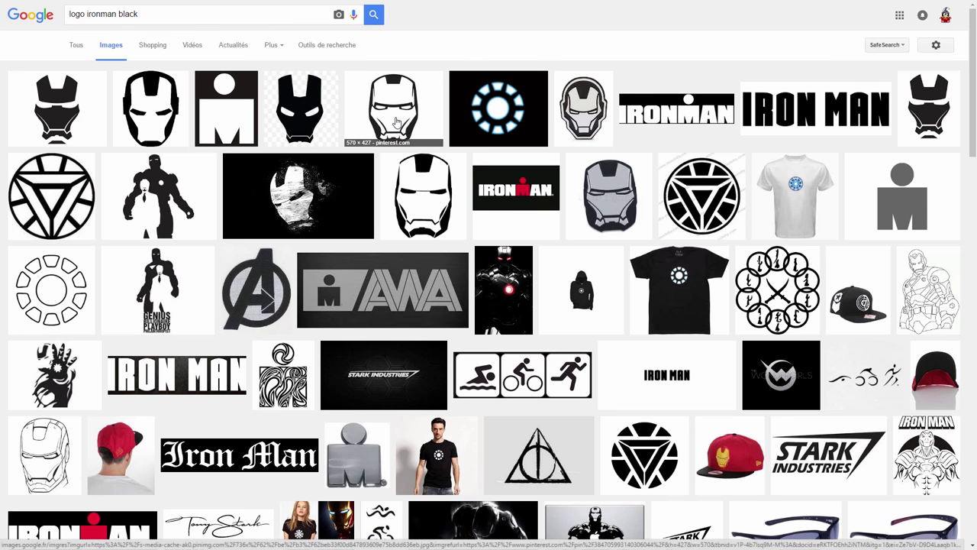
left_click(397, 122)
right_click(425, 263)
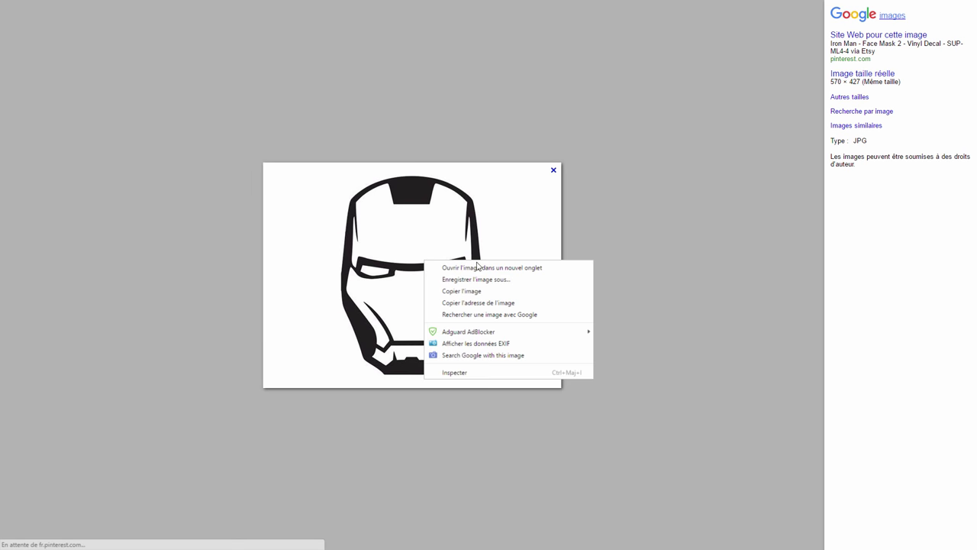
left_click(475, 290)
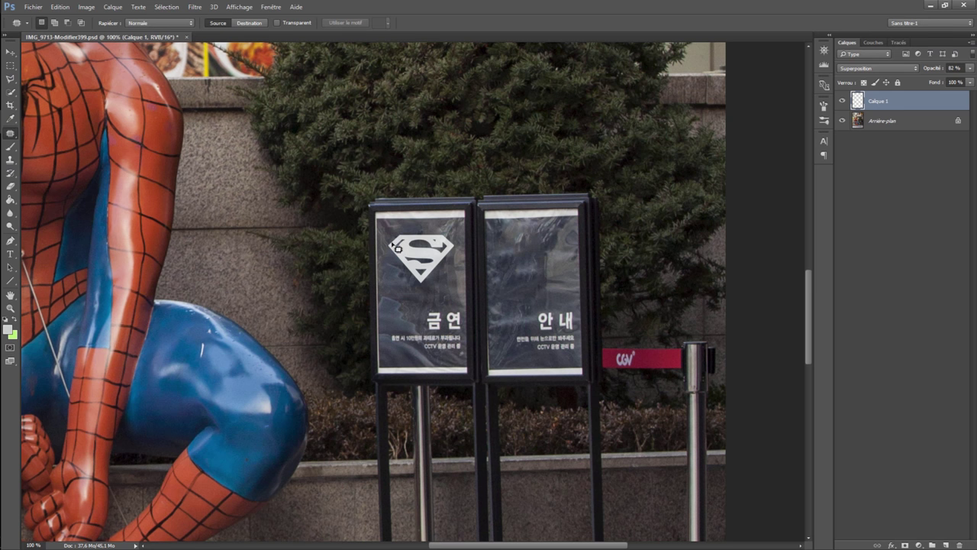
Paste the Iron Man helmet as Calque 2, invert it to white and blend with Superposition.
key("ctrl+v")
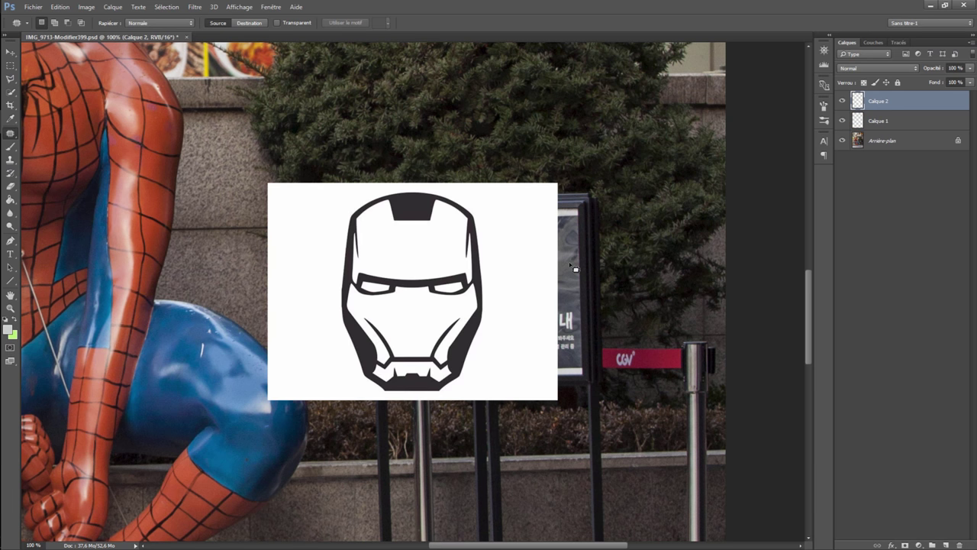
left_click(87, 7)
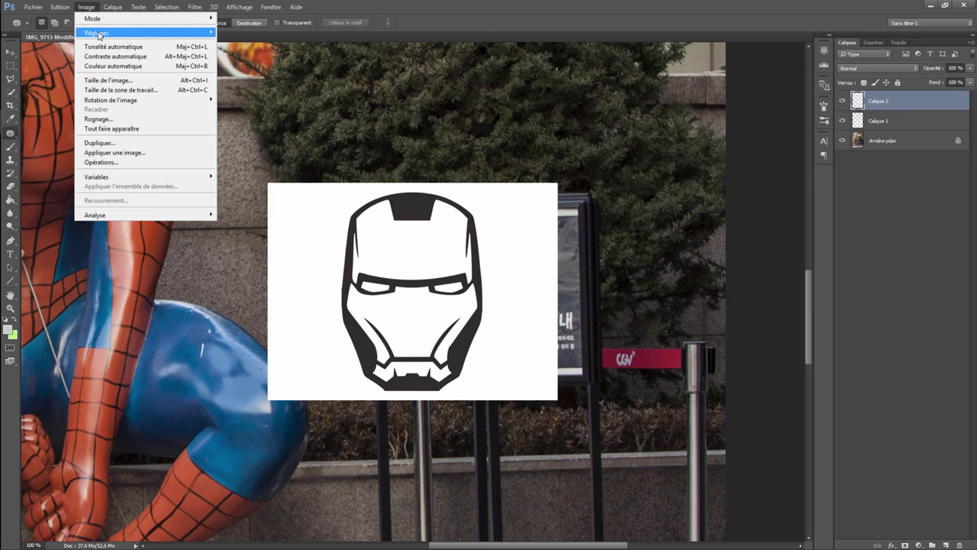
mouse_move(97, 32)
left_click(257, 148)
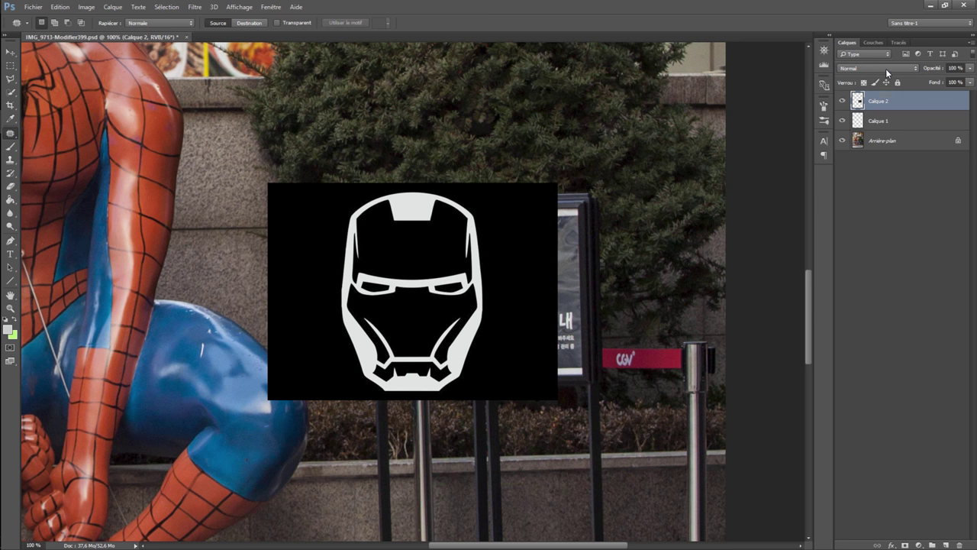
left_click(886, 69)
left_click(859, 141)
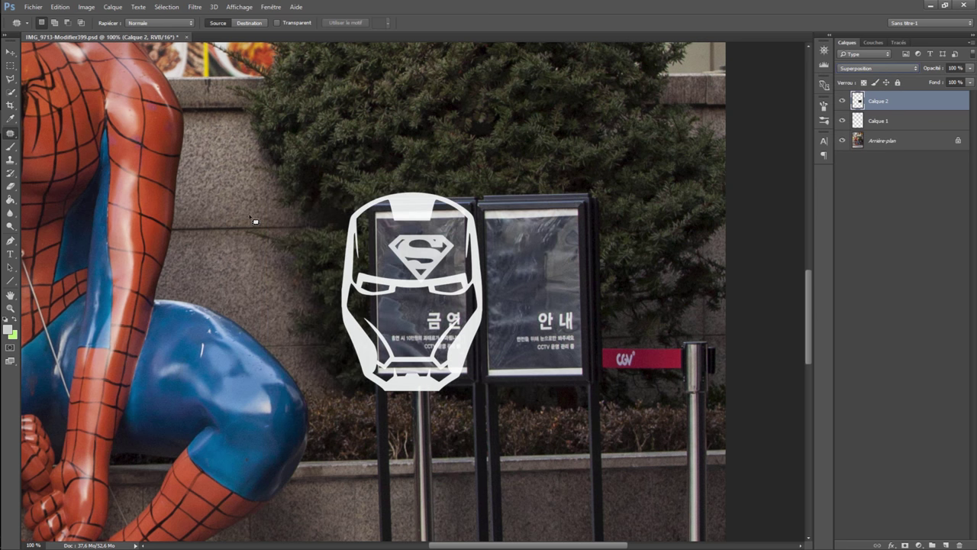
left_click(61, 7)
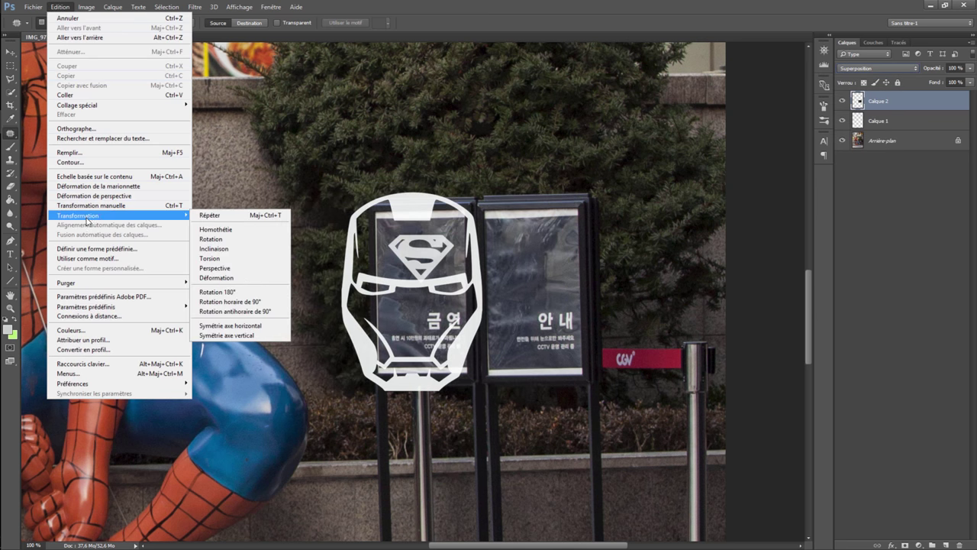
left_click(242, 228)
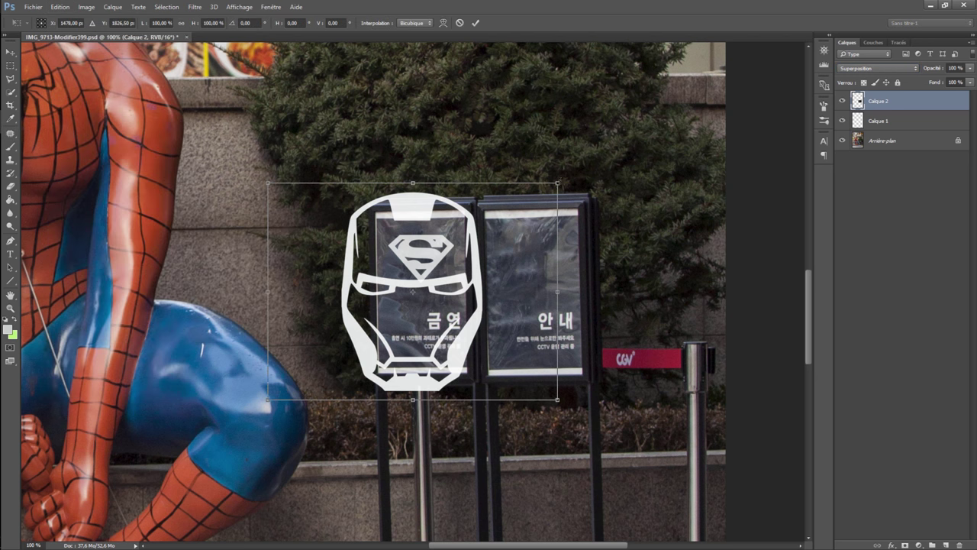
Scale the helmet to about 31% and place it on the right sign panel.
mouse_move(558, 184)
left_mouse_down()
mouse_move(358, 333)
mouse_move(545, 245)
left_mouse_up()
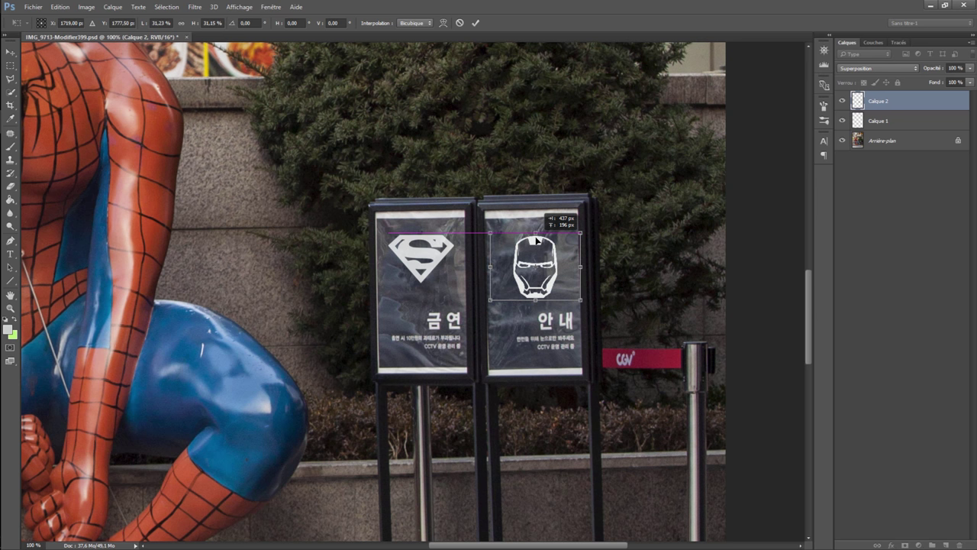
mouse_move(583, 231)
left_mouse_down()
mouse_move(618, 203)
mouse_move(583, 229)
mouse_move(538, 242)
mouse_move(536, 234)
left_mouse_up()
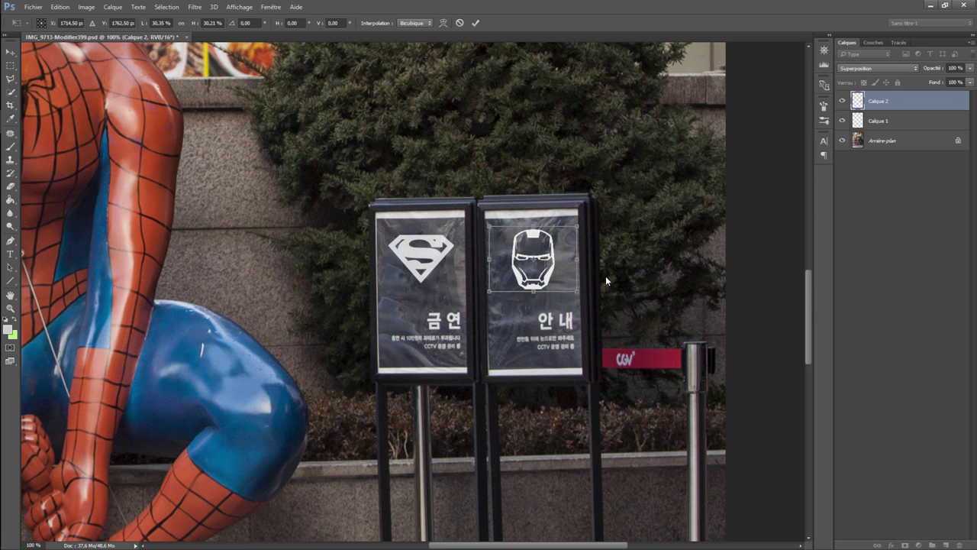
key("Return")
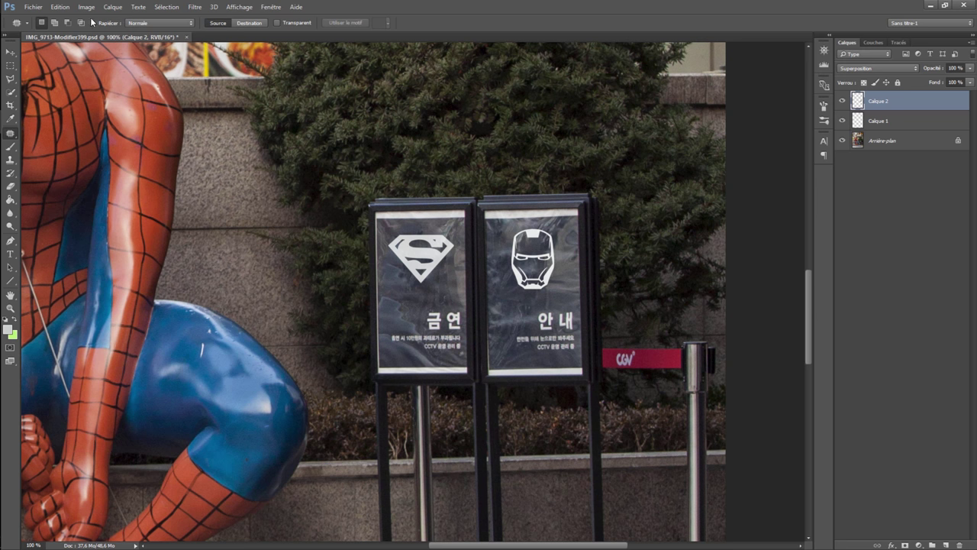
Enlarge the helmet slightly and nudge it lower to level with the Superman logo.
left_click(60, 7)
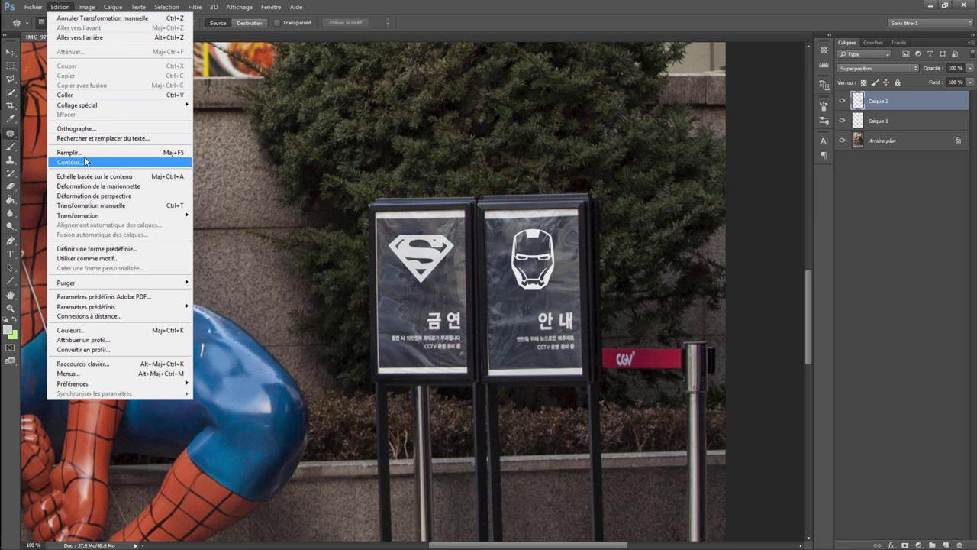
left_click(214, 224)
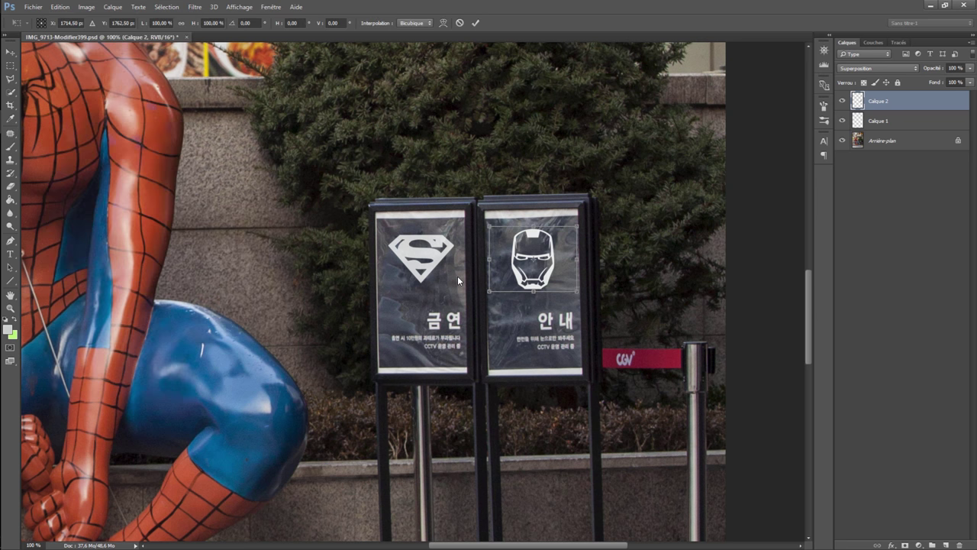
left_click_drag(488, 291, 482, 296)
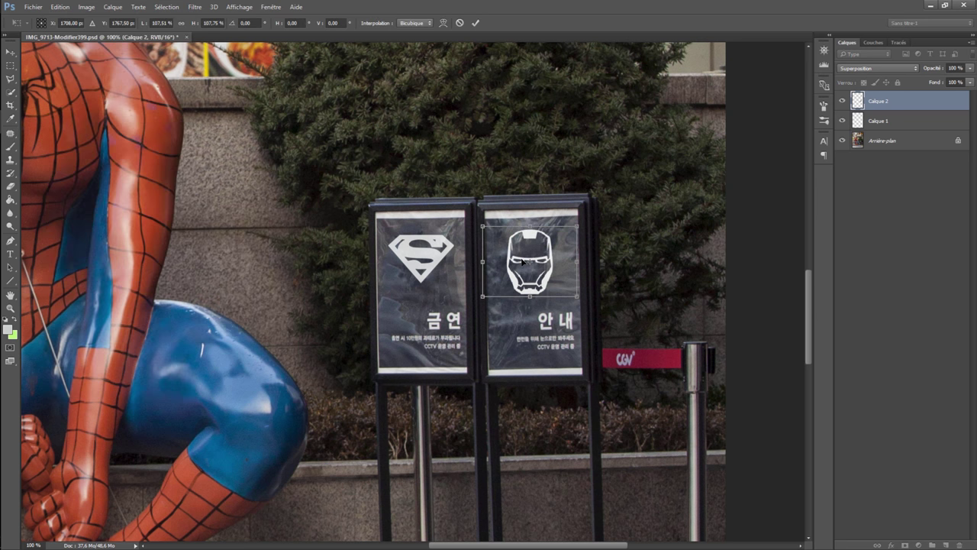
left_click_drag(523, 259, 525, 261)
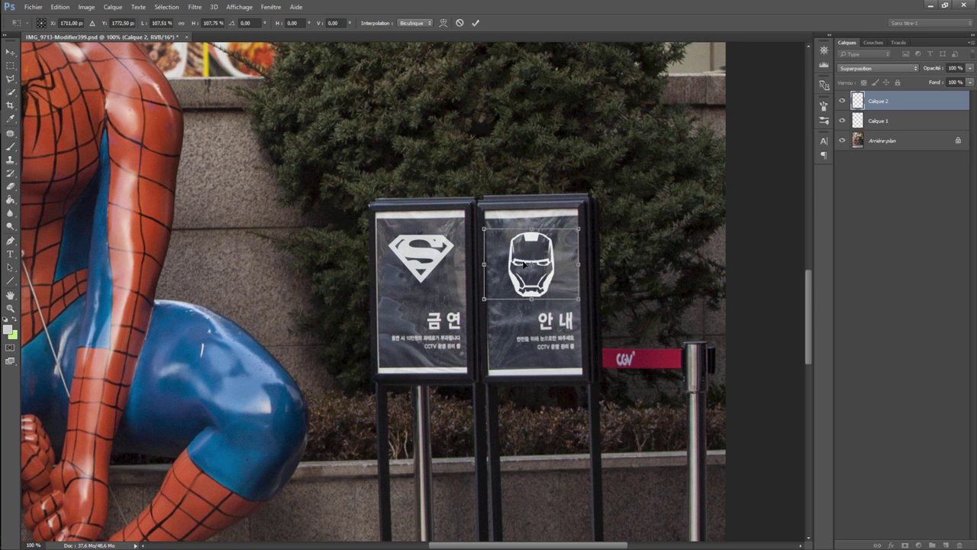
key("Return")
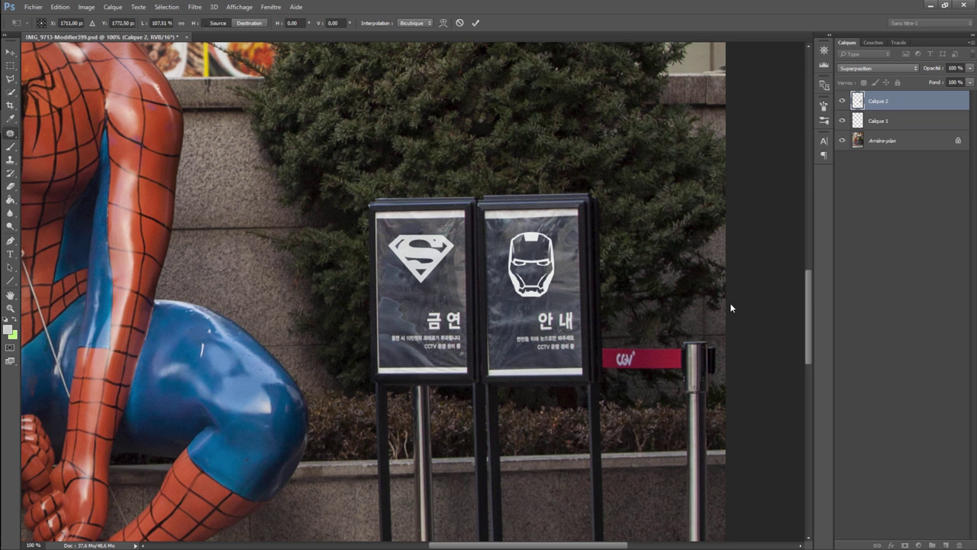
key("j")
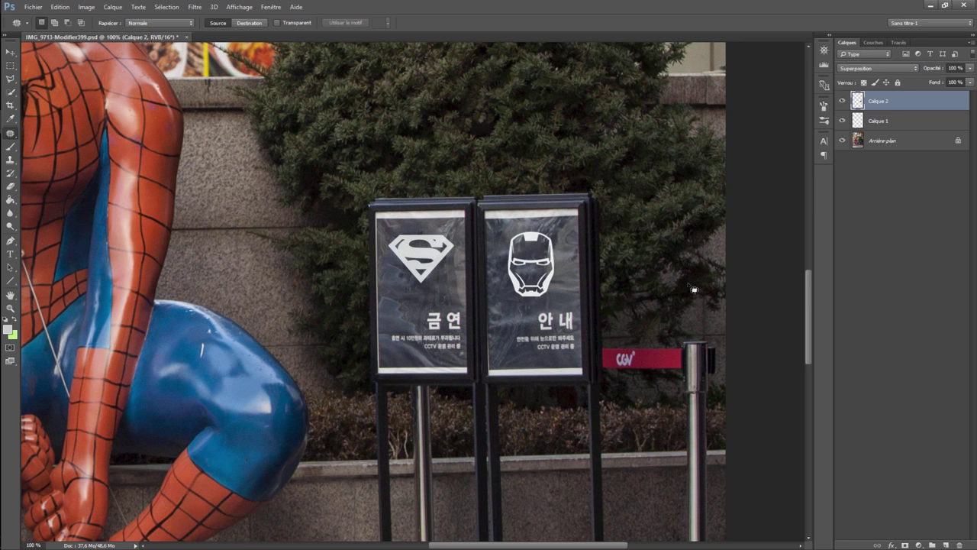
key("v")
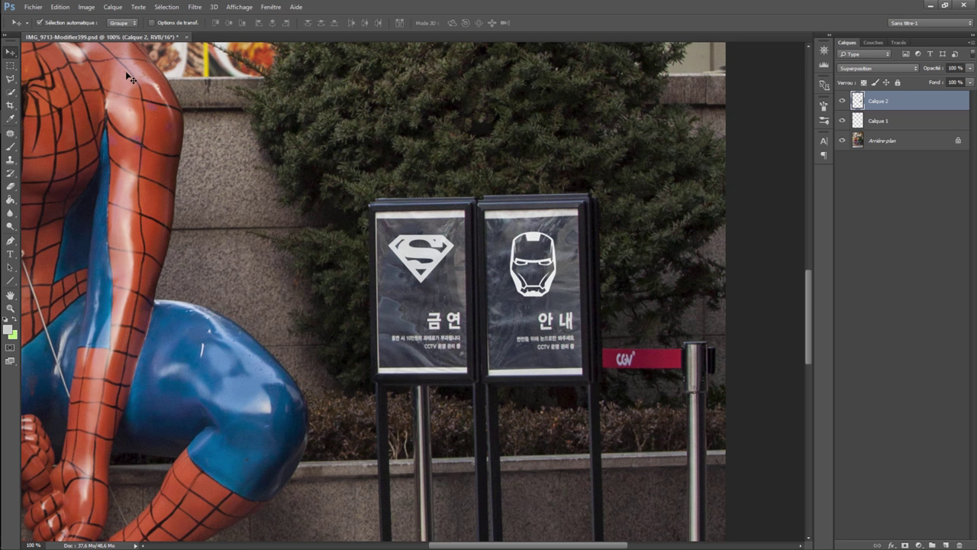
Nudge the Iron Man logo right, lower its opacity, and shift its colour balance +10 toward green.
key("Right")
key("Right")
left_click(971, 69)
mouse_move(972, 83)
left_mouse_down()
mouse_move(935, 82)
mouse_move(970, 84)
left_mouse_up()
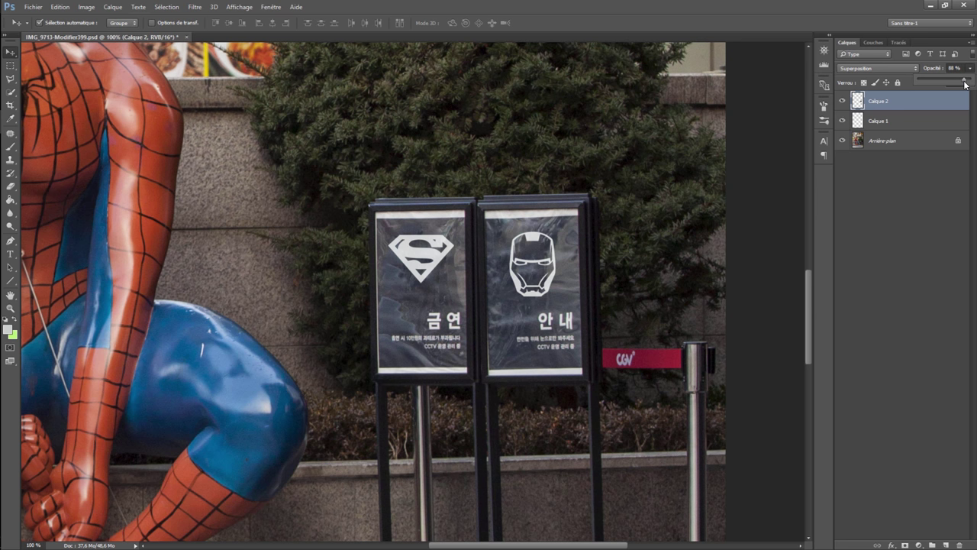
left_click(91, 7)
mouse_move(143, 33)
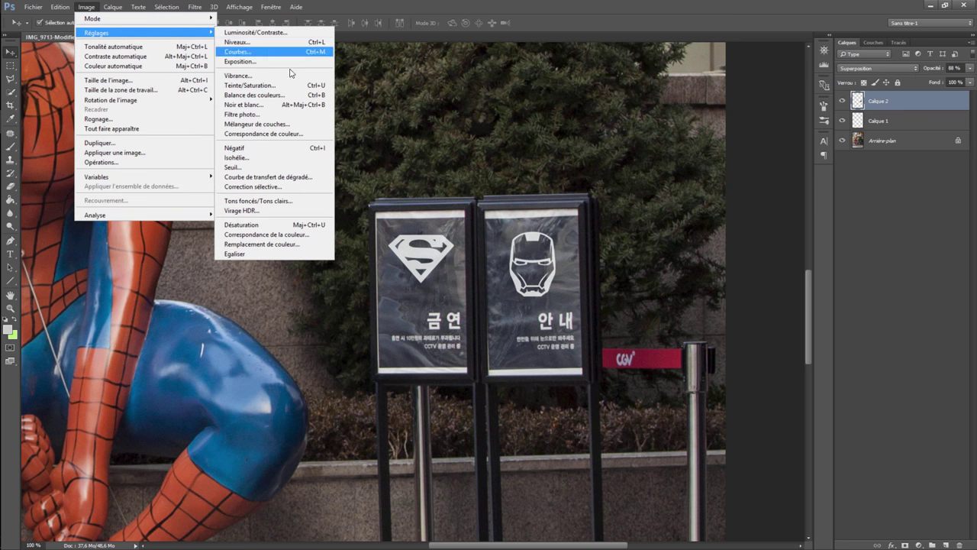
left_click(278, 97)
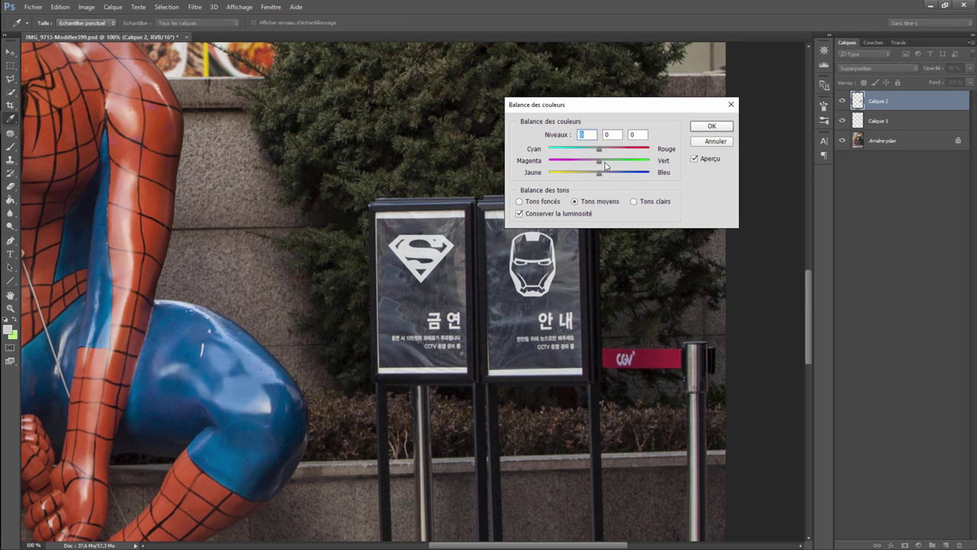
left_click_drag(601, 163, 607, 165)
left_click(711, 126)
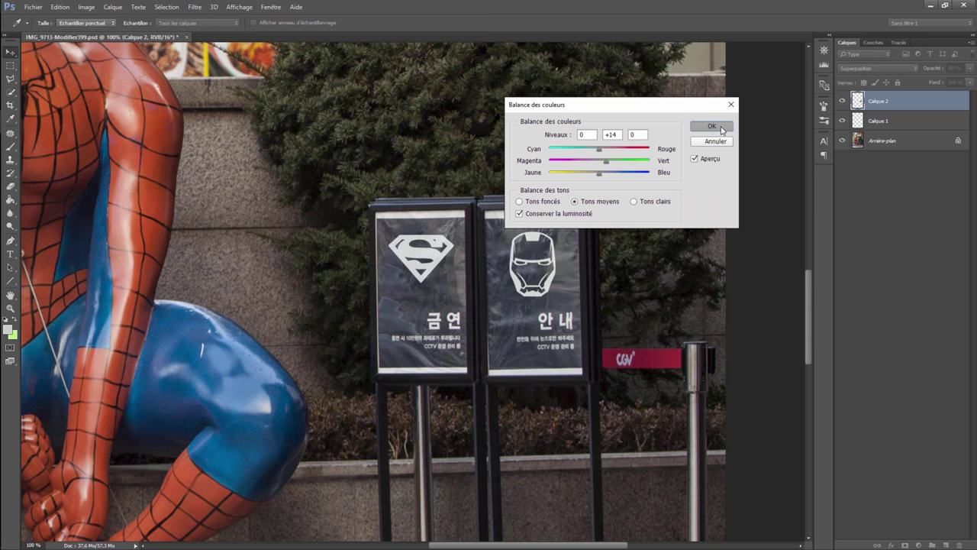
Nudge the Superman logo down two steps and sample its white as the foreground colour.
left_click(884, 120)
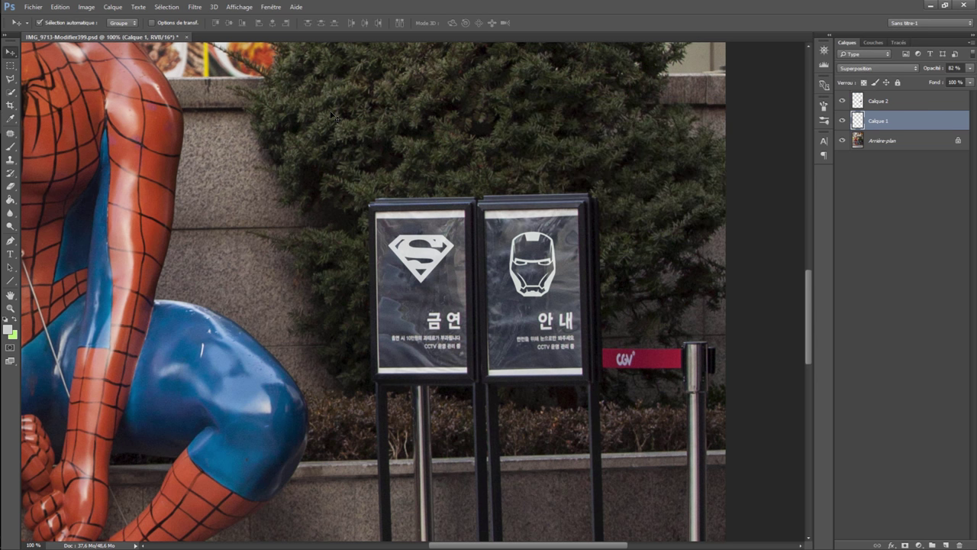
key("Down")
key("Down")
key("Down")
key("Down")
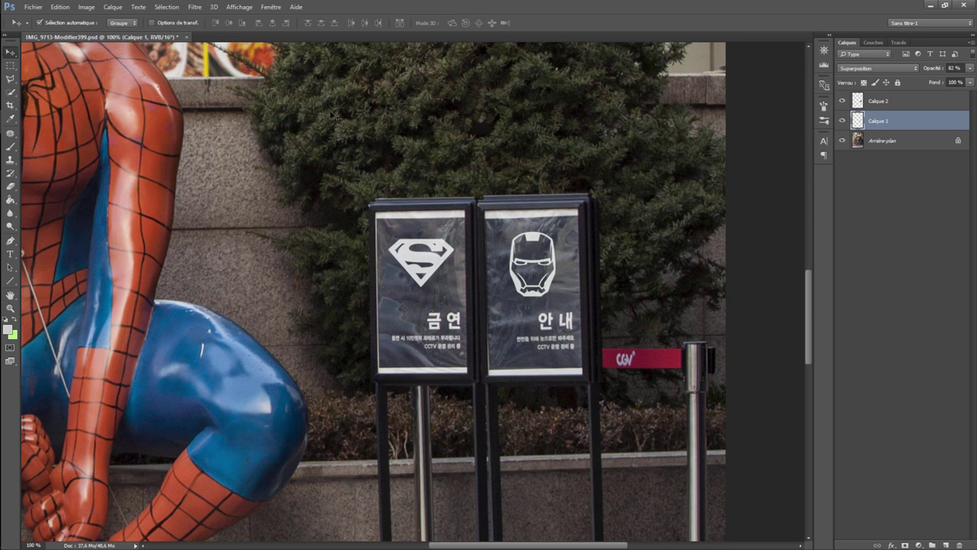
key("Down")
key("Down")
key("Down")
key("Down")
key("Down")
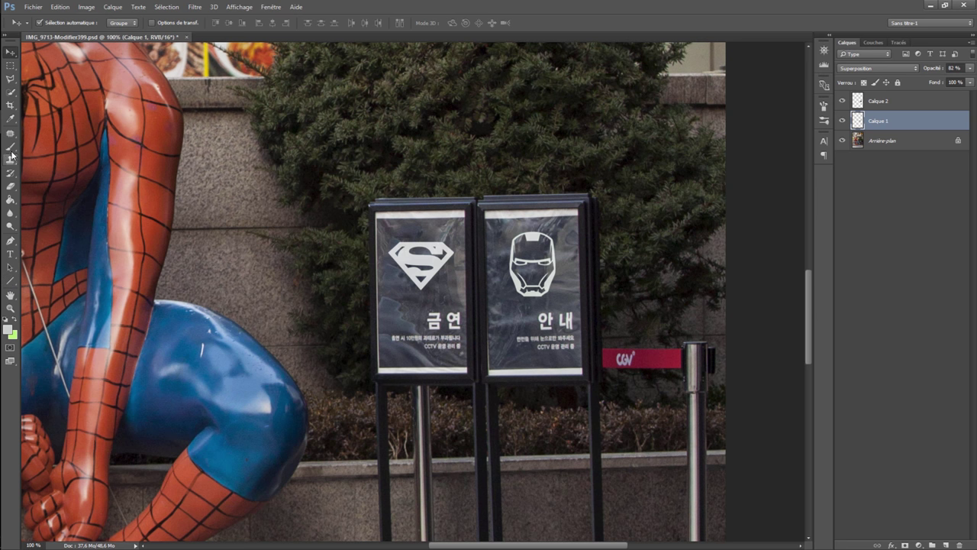
left_click(12, 119)
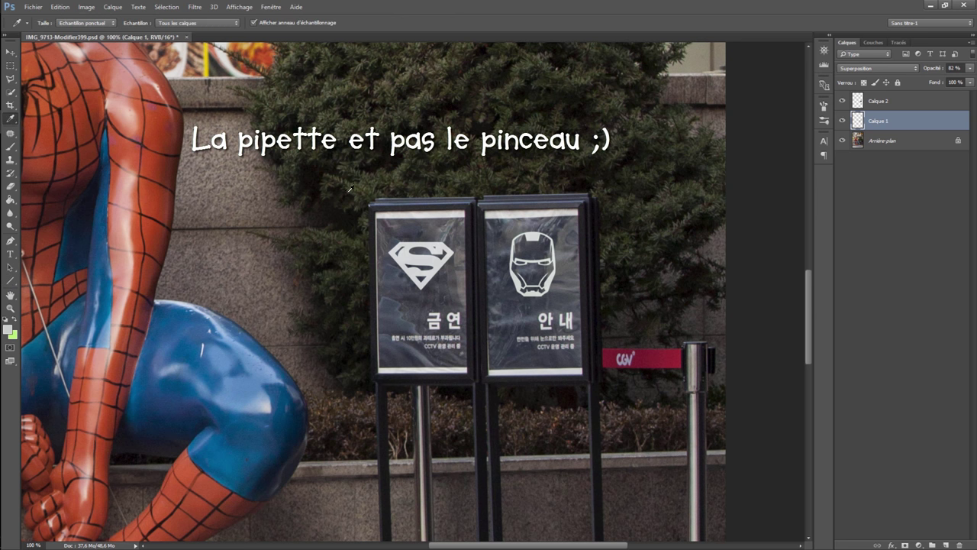
left_click(421, 254)
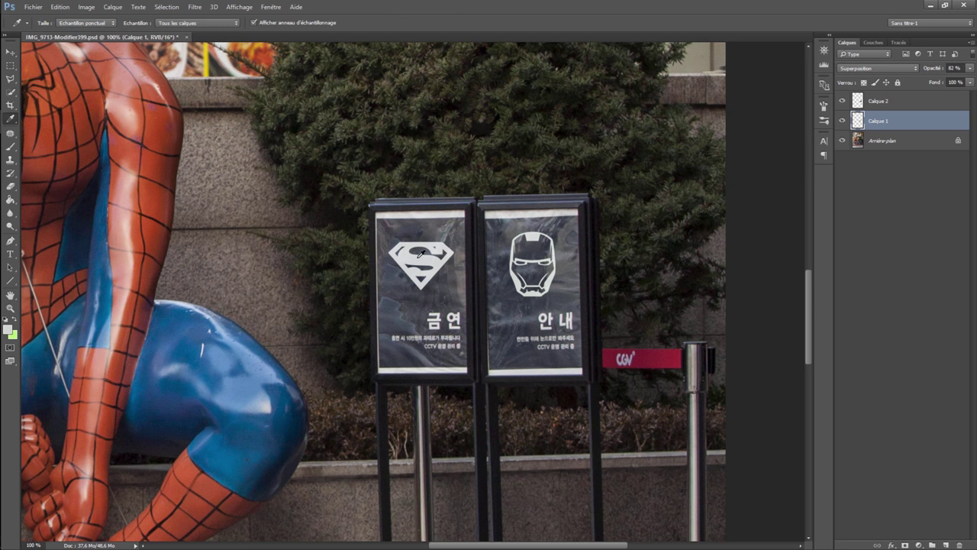
left_click(11, 280)
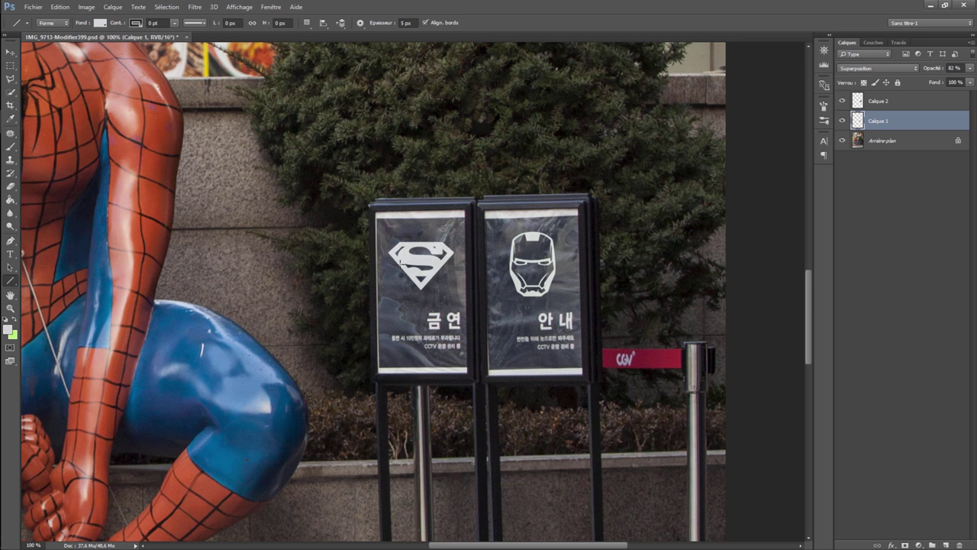
Draw a diagonal slash across the Superman logo as Forme 1 and duplicate it as Forme 1 copie.
left_click_drag(396, 284, 449, 226)
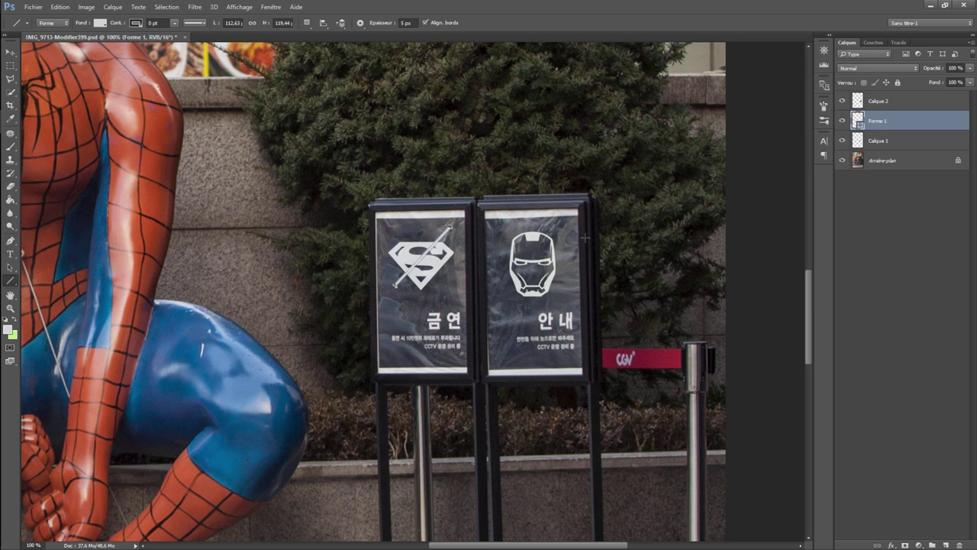
key("Return")
left_click(8, 58)
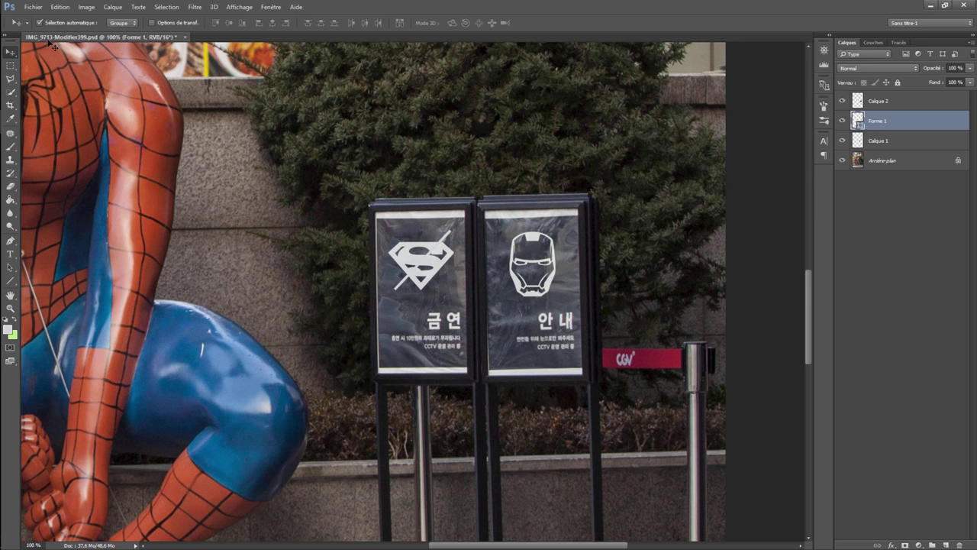
right_click(873, 123)
left_click(780, 129)
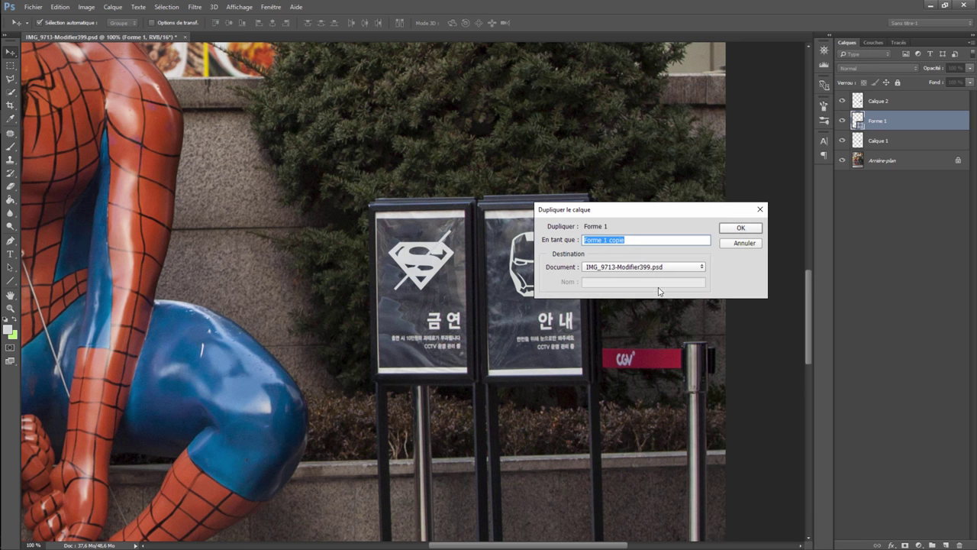
left_click(746, 229)
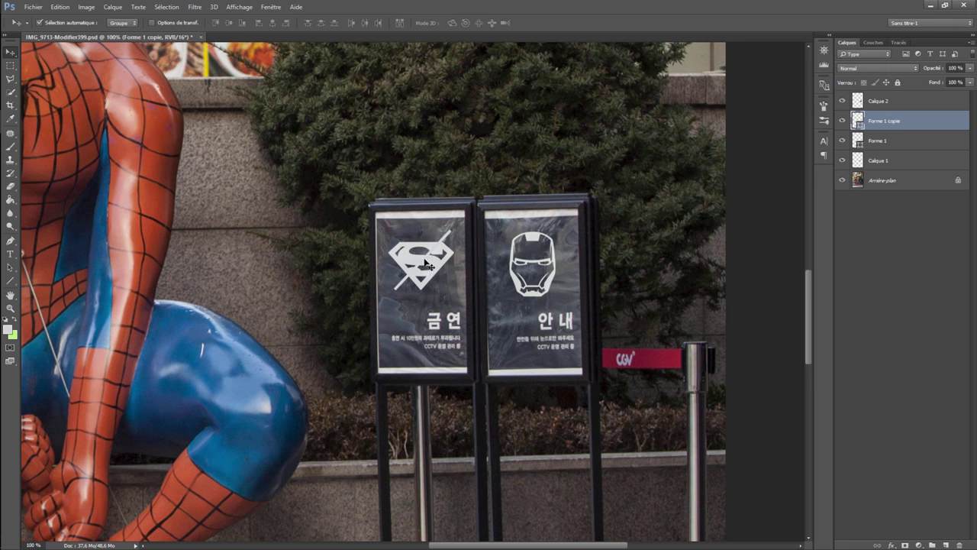
Move the Forme 1 copie slash across the Iron Man helmet on the right sign.
left_click_drag(422, 262, 532, 264)
left_click(881, 102, "shift")
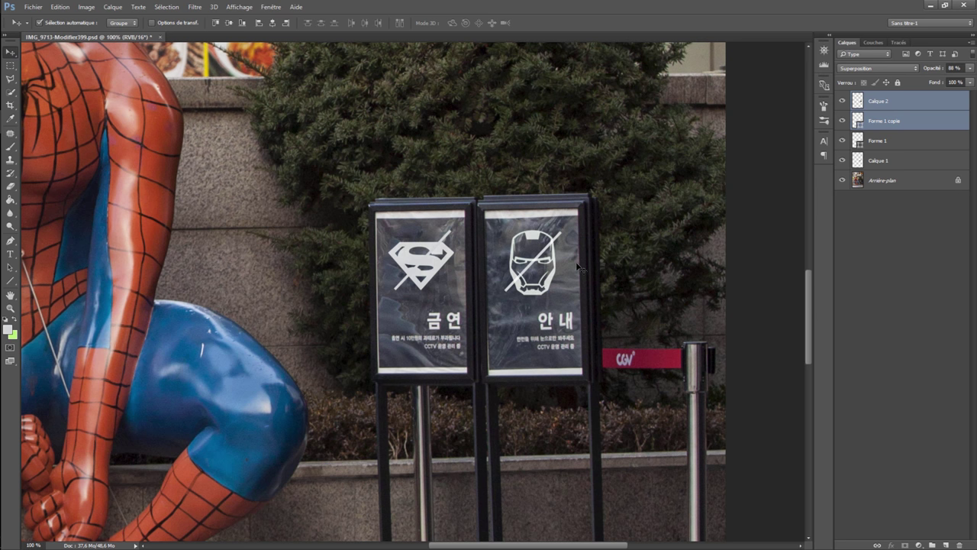
left_click(708, 295)
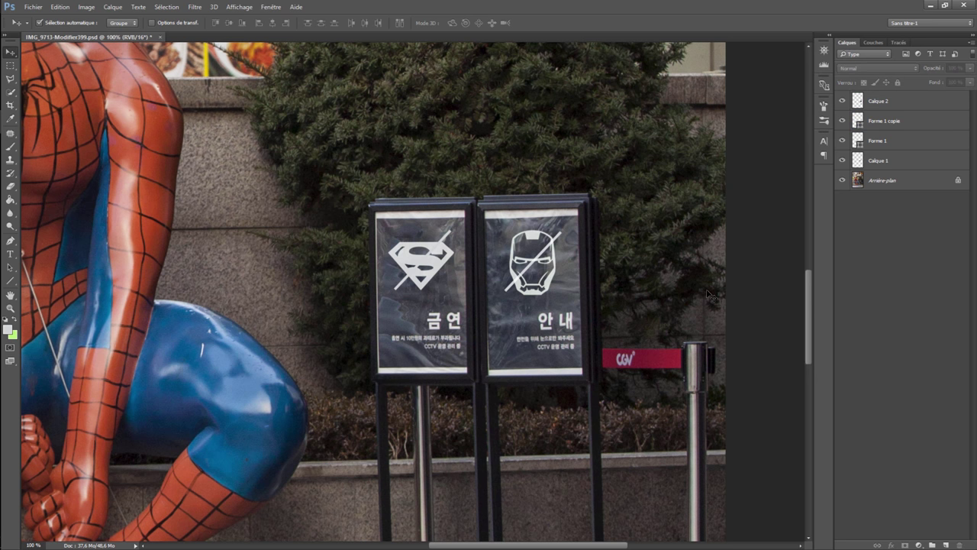
key("ctrl+minus")
key("ctrl+minus")
key("ctrl+minus")
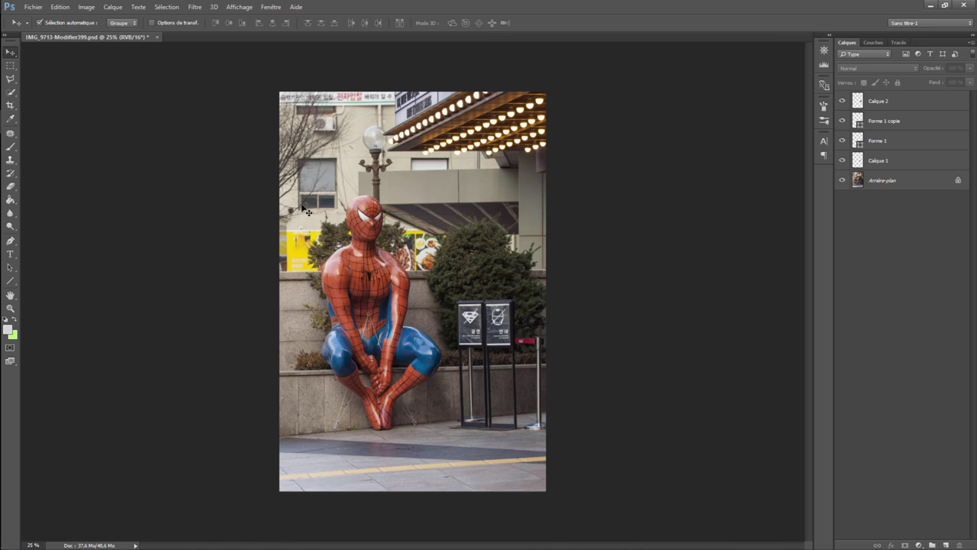
Close the edited photo, saving changes so it returns to Lightroom.
left_click(157, 37)
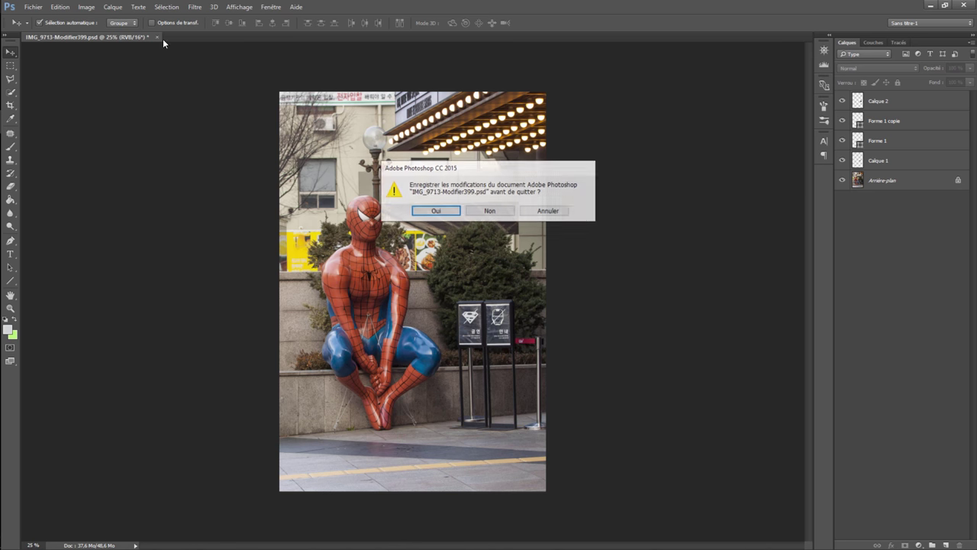
left_click(436, 211)
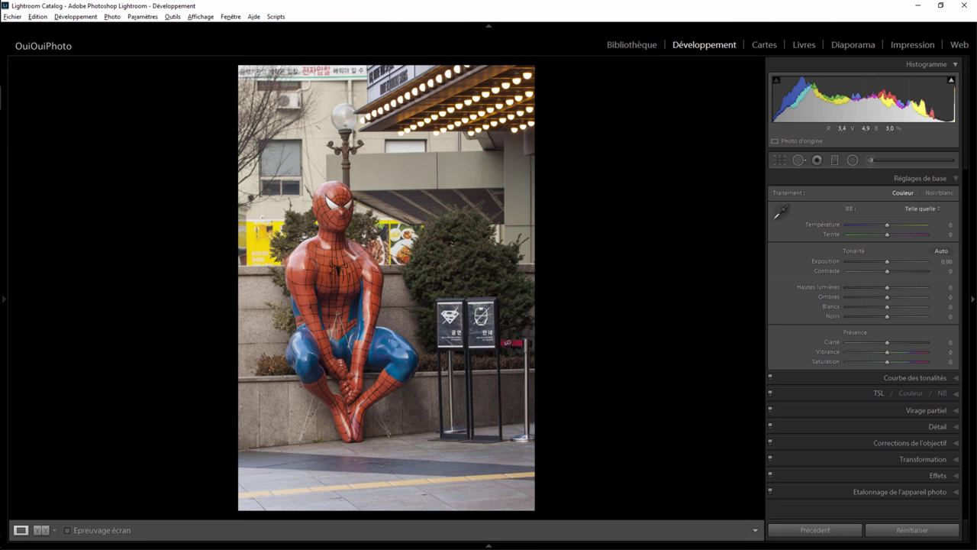
Tighten the crop slightly from the top-left corner.
left_click(779, 159)
left_click_drag(236, 60, 242, 73)
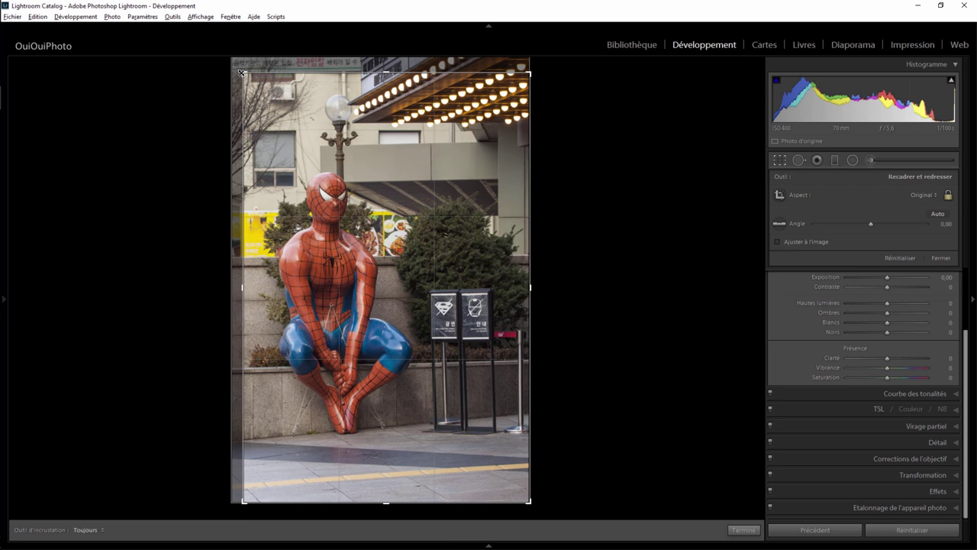
key("Return")
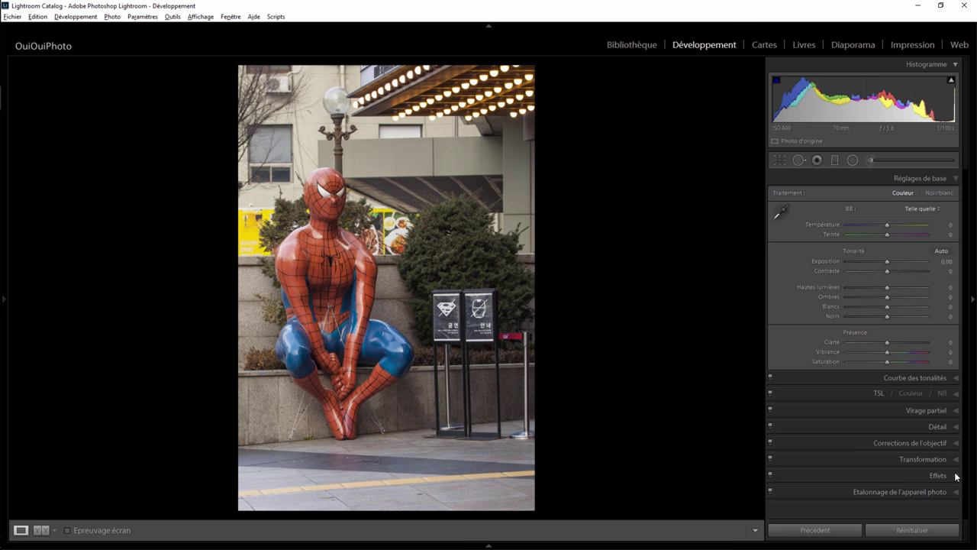
Add a -13 vignette and straighten the crop by a 0.10° angle.
left_click(953, 475)
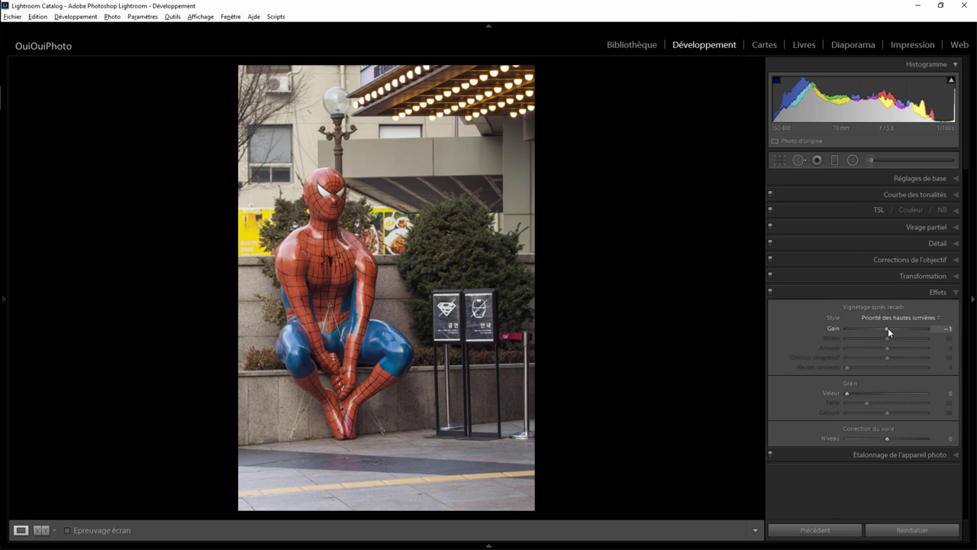
left_click_drag(888, 328, 883, 329)
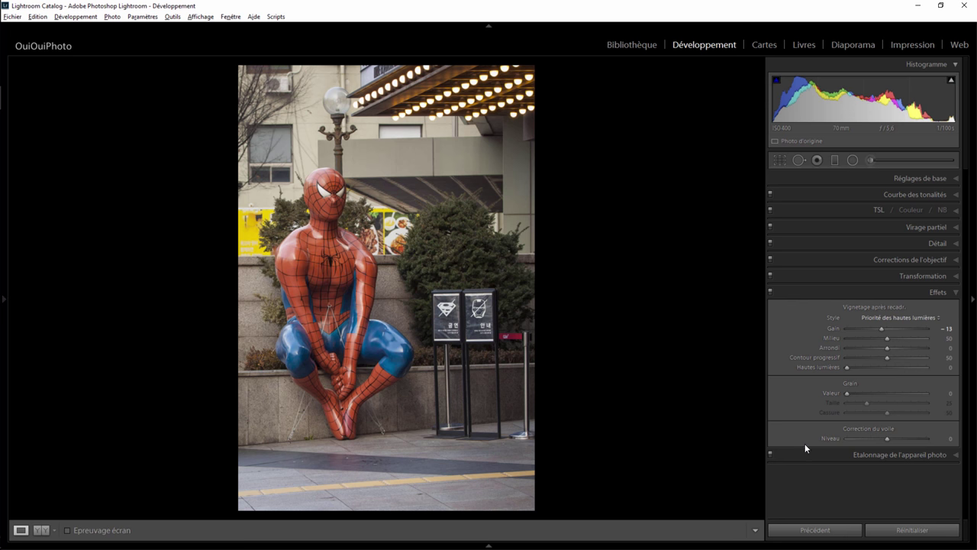
left_click(778, 160)
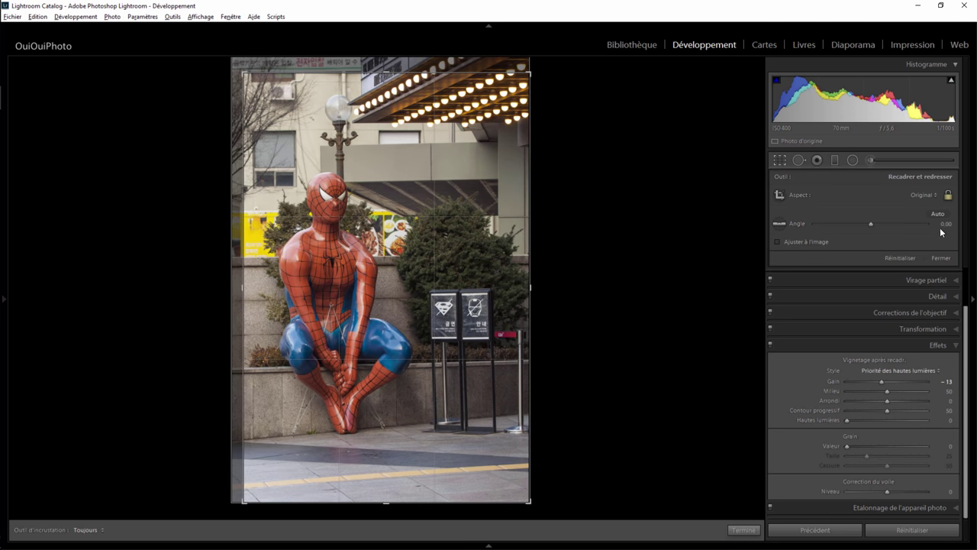
left_click_drag(870, 224, 871, 223)
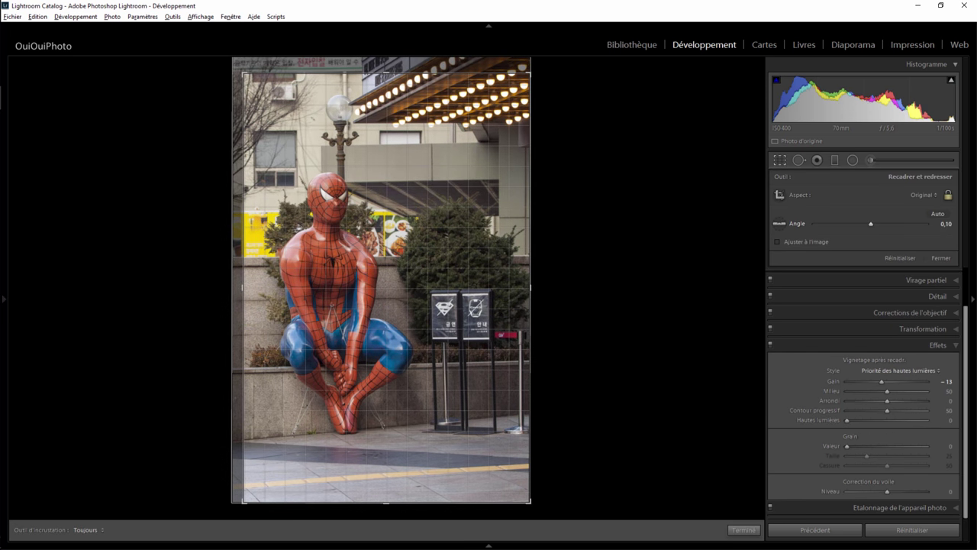
left_click(744, 529)
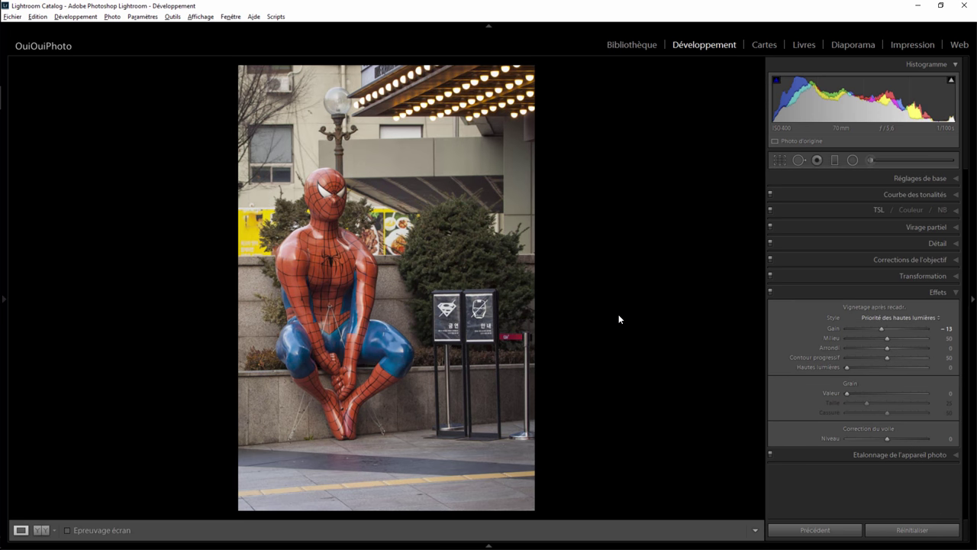